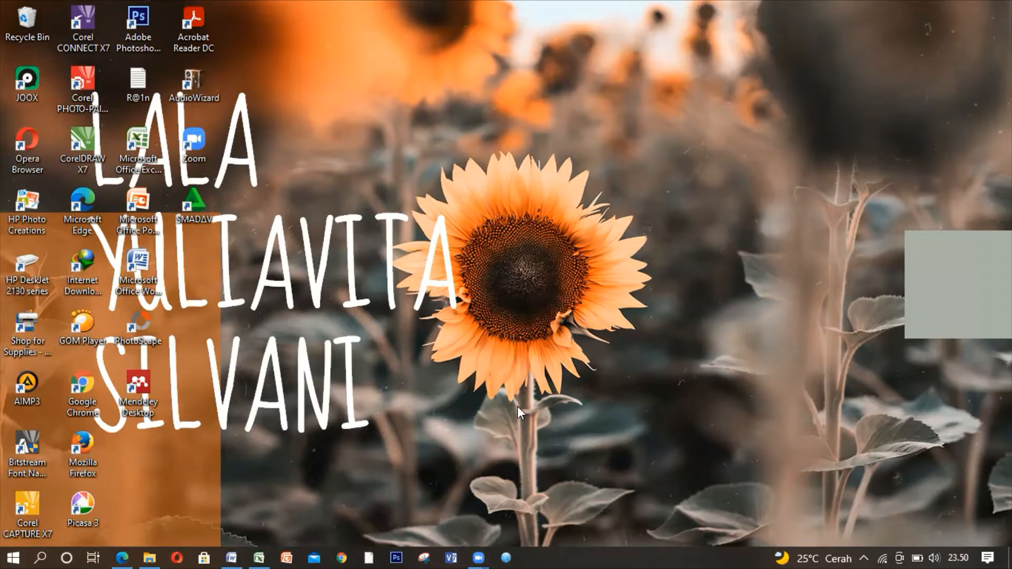
- Check the Cobb Douglass regression data table in the Jagung PDF and open a blank Microsoft Excel workbook
{"action": "left_click", "coordinate": [115, 548]}
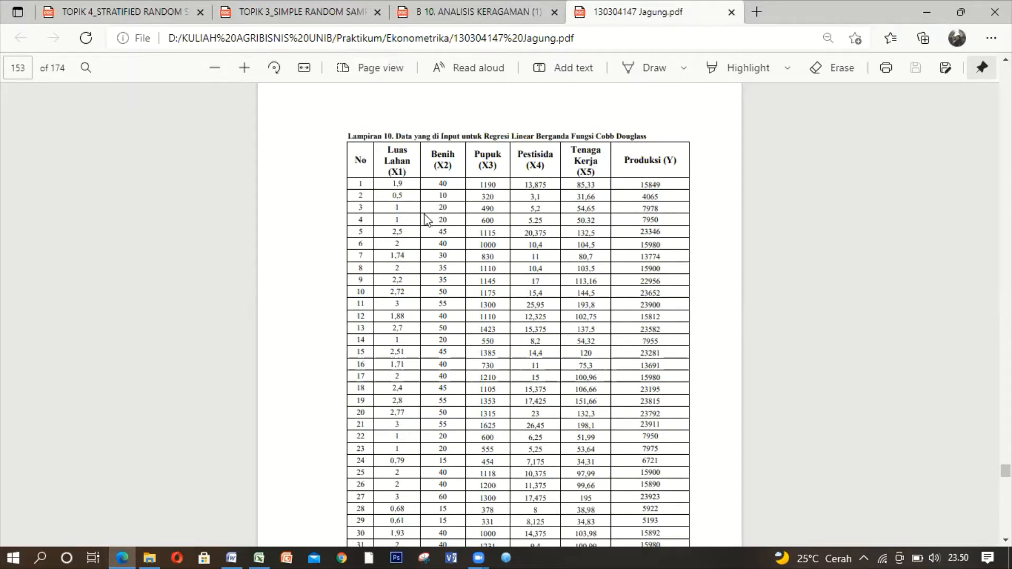
{"action": "left_click", "coordinate": [921, 19]}
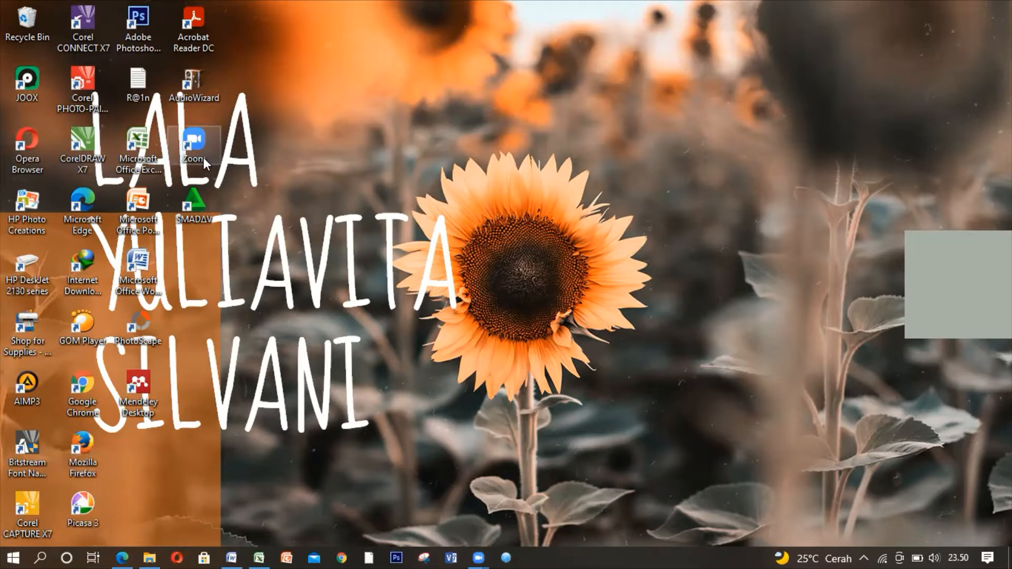
{"action": "left_click", "coordinate": [148, 152]}
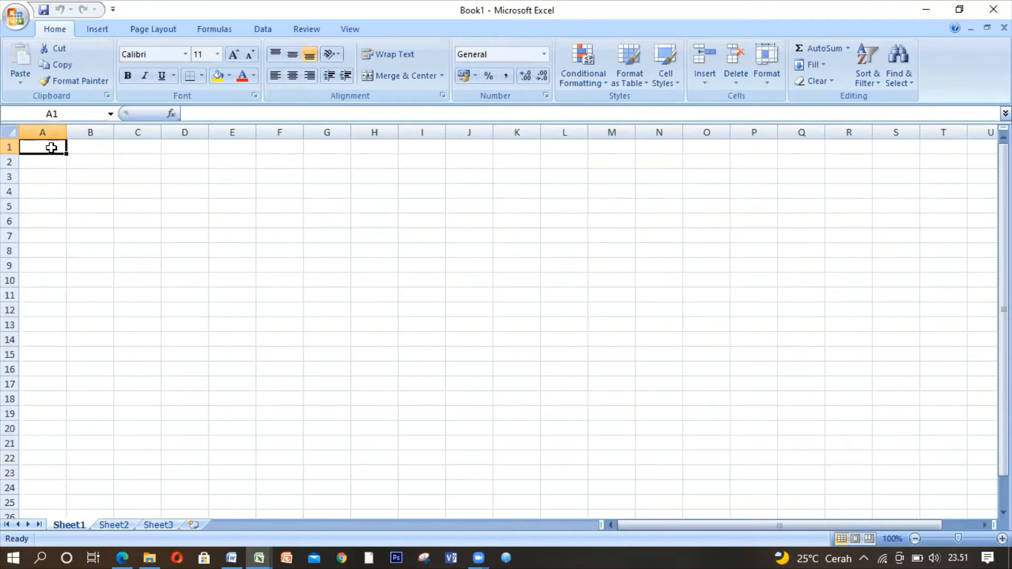
- Enter the title "Tabel 1 Data Produksi Usahatani Jagung" in cell A1
{"action": "type", "text": "Tan"}
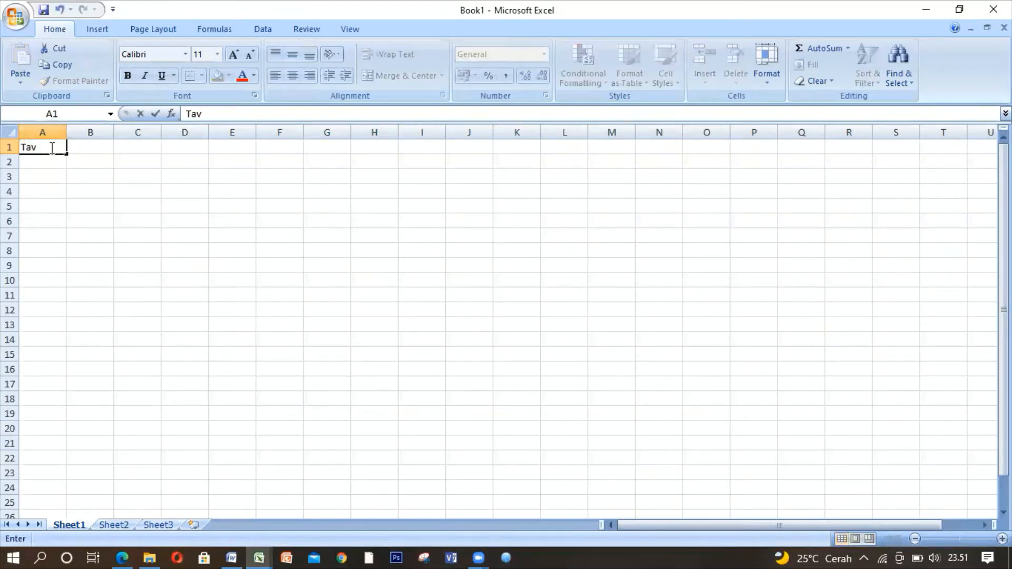
{"action": "key", "text": "BackSpace"}
{"action": "type", "text": "bel 1 Data Pro"}
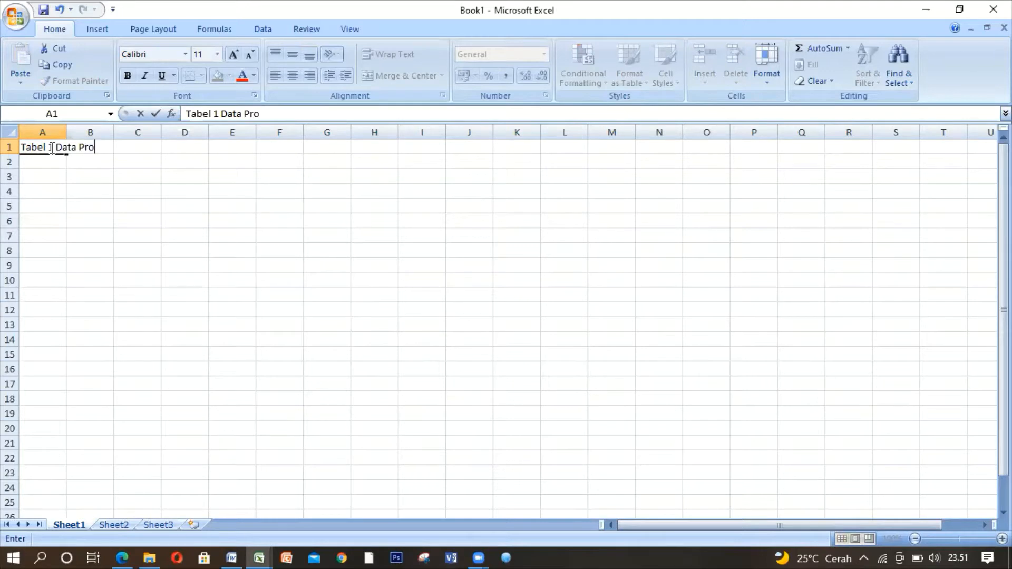
{"action": "type", "text": "duksi Usahatani Jagung"}
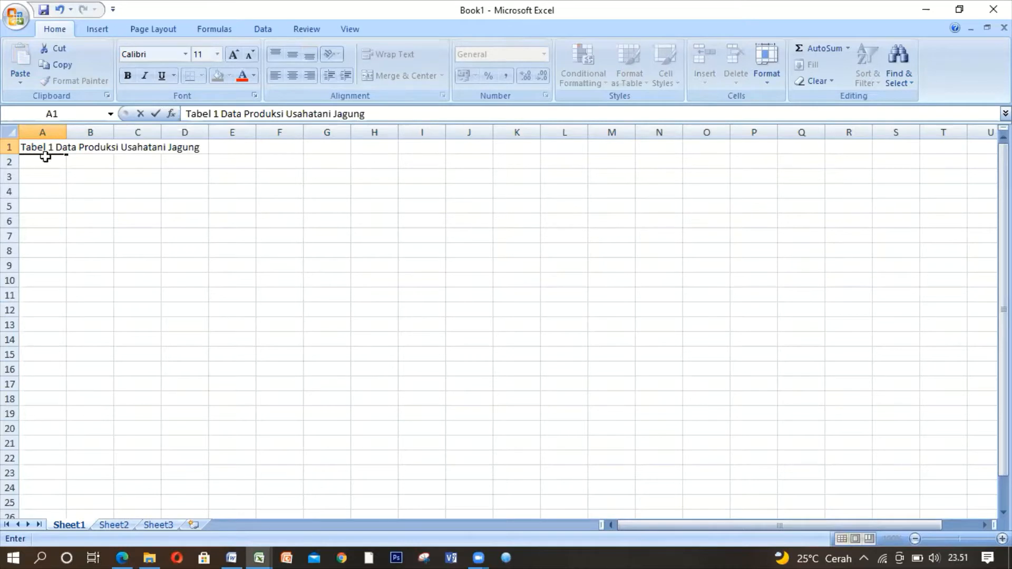
- Enter the column headers "No", "Luas Lahan (ha)" and "Benih (Kg)" in cells A2 to C2
{"action": "left_click", "coordinate": [42, 166]}
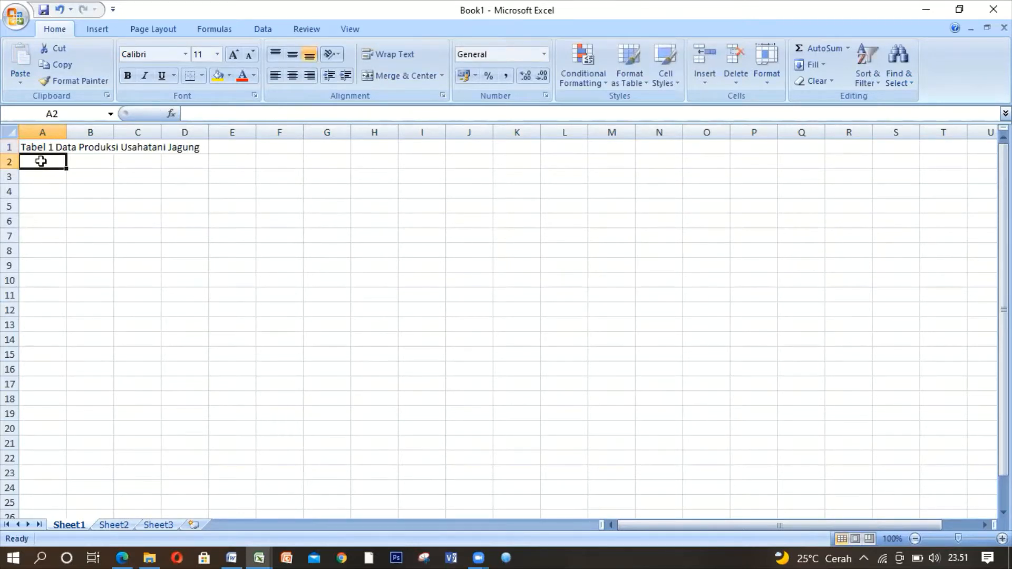
{"action": "type", "text": "No"}
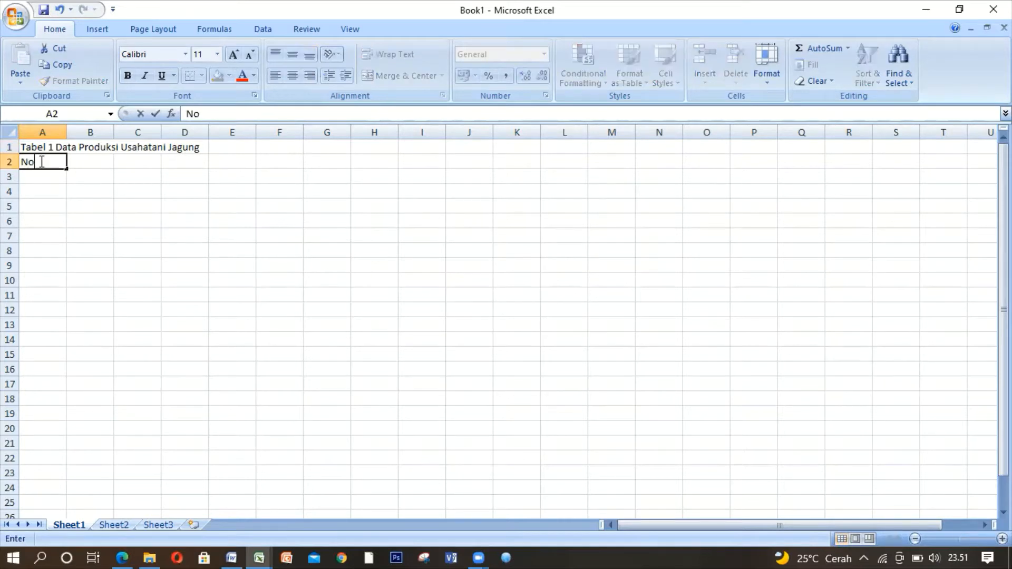
{"action": "key", "text": "Tab"}
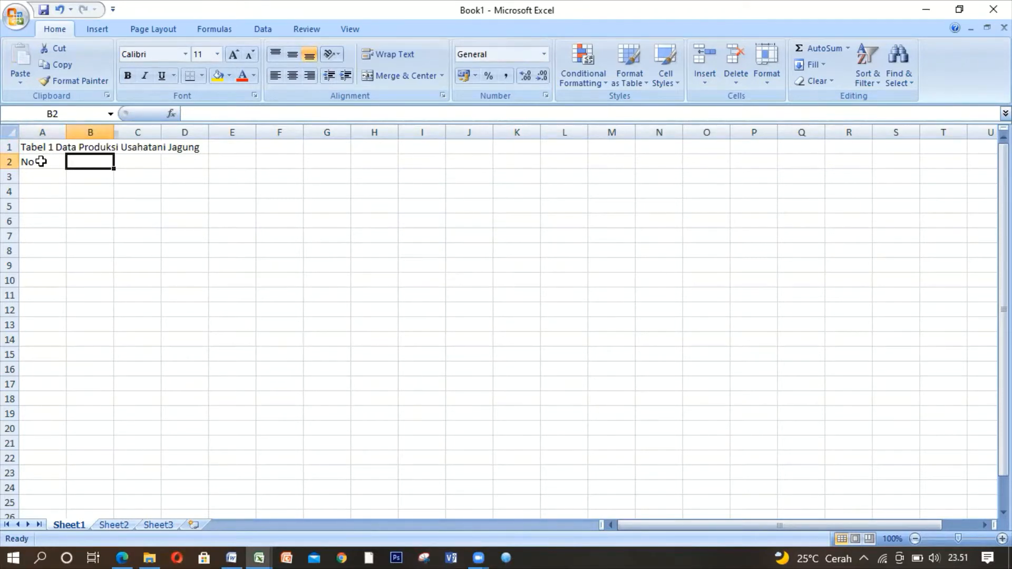
{"action": "type", "text": "Luas Lahan "}
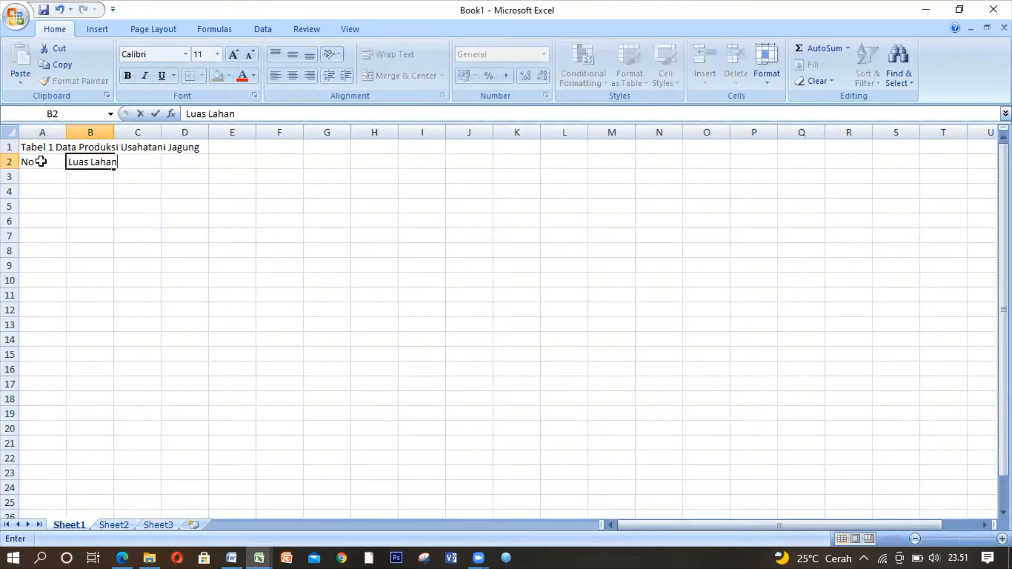
{"action": "type", "text": "(ha)"}
{"action": "key", "text": "Tab"}
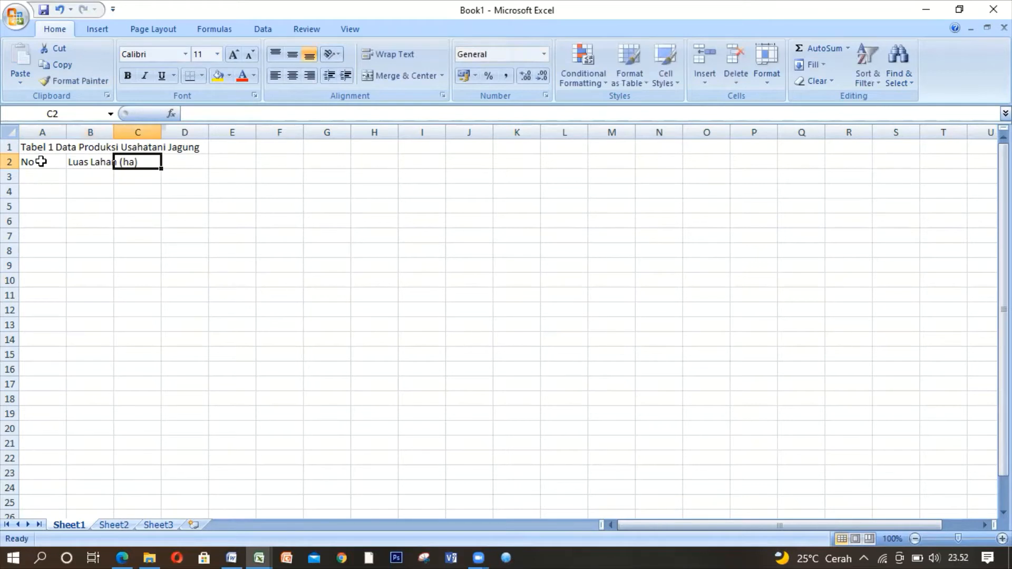
{"action": "type", "text": "N"}
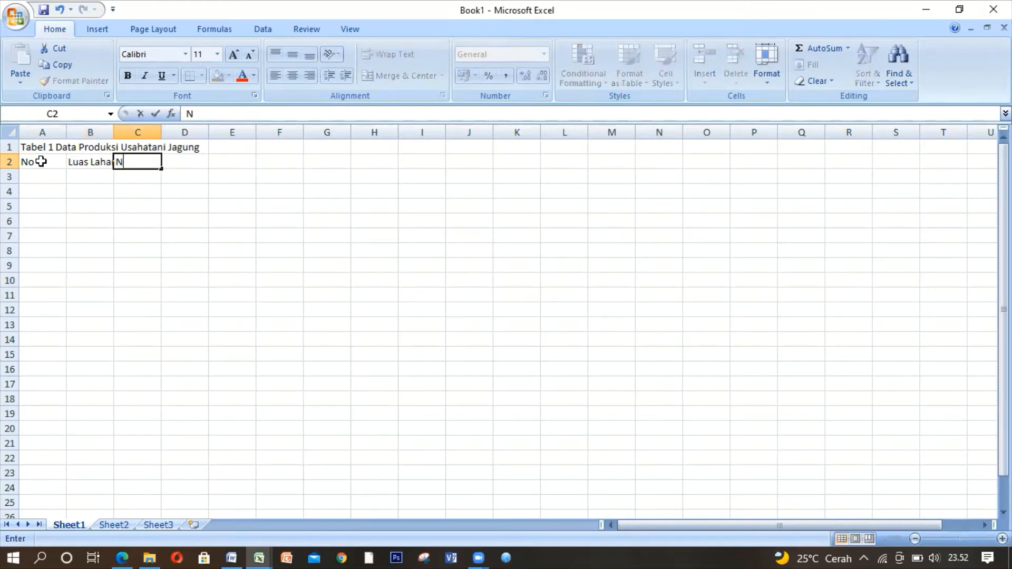
{"action": "key", "text": "BackSpace"}
{"action": "type", "text": "Benih (Kg)"}
{"action": "key", "text": "Tab"}
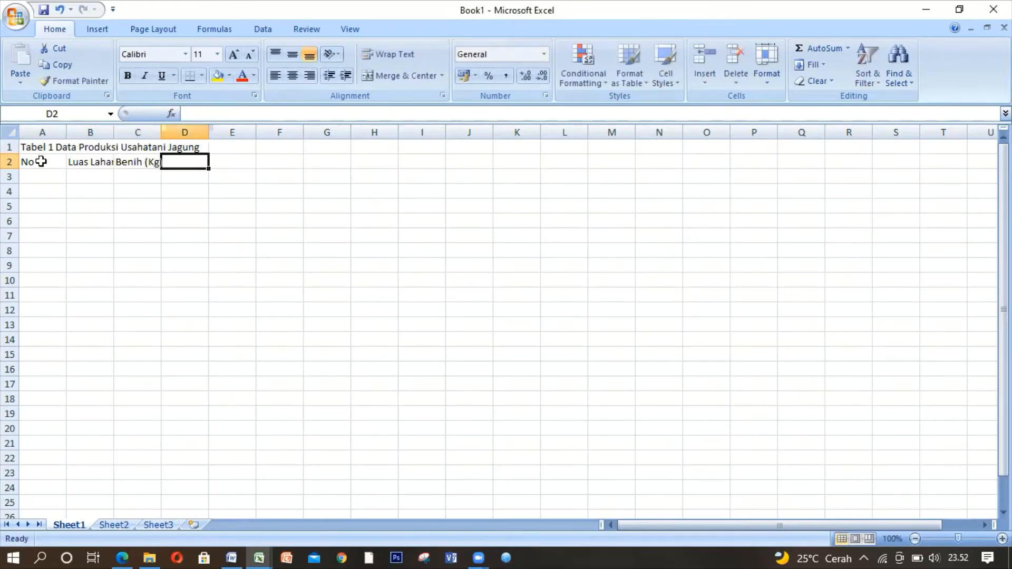
- Add the headers "Pupuk (Kg)" in D2 and "Pestisida (L)" in E2
{"action": "type", "text": "Puk"}
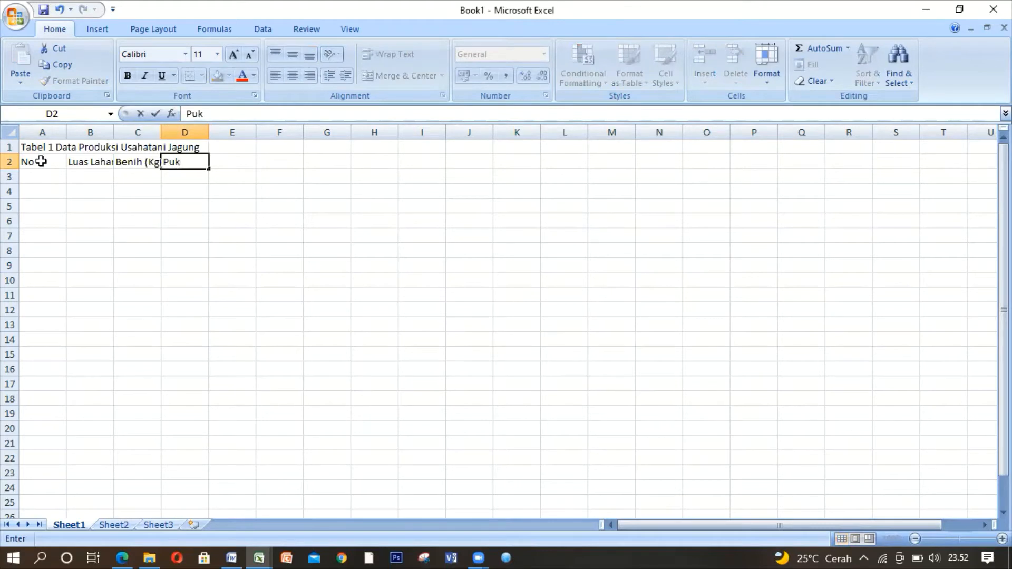
{"action": "key", "text": "BackSpace"}
{"action": "type", "text": "puk (Kg"}
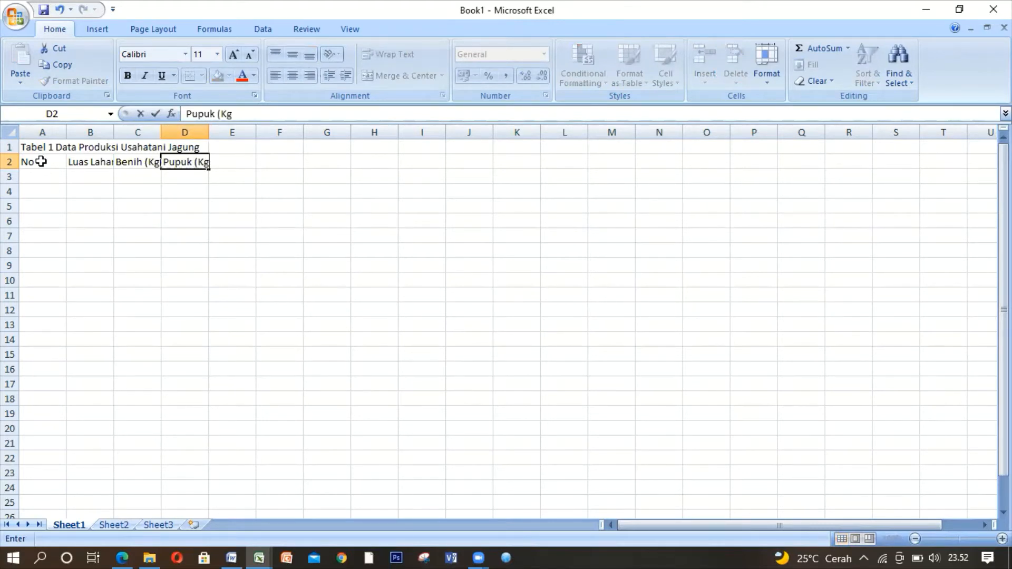
{"action": "type", "text": ")"}
{"action": "key", "text": "Tab"}
{"action": "type", "text": "Pes"}
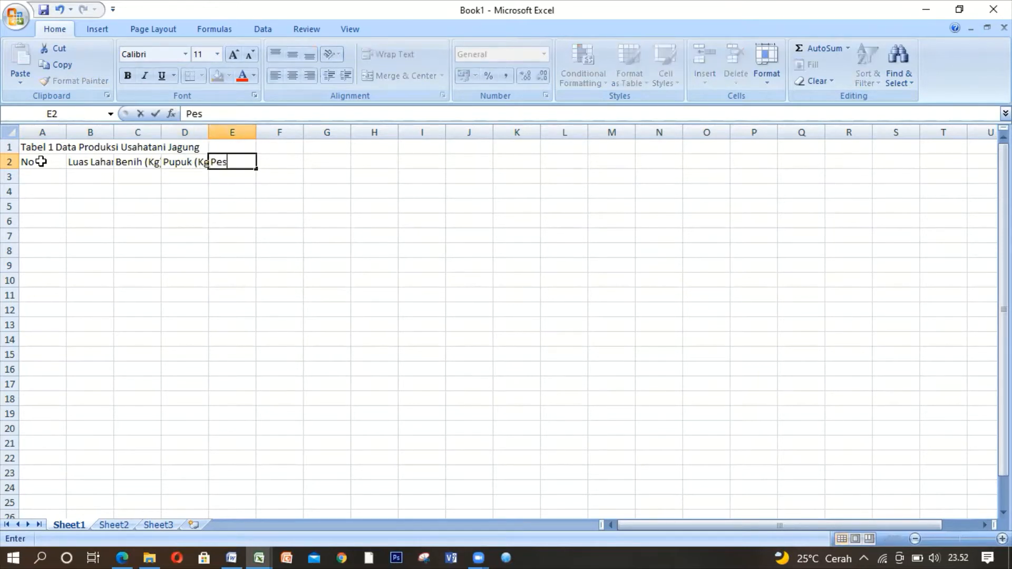
{"action": "type", "text": "tisida (L)"}
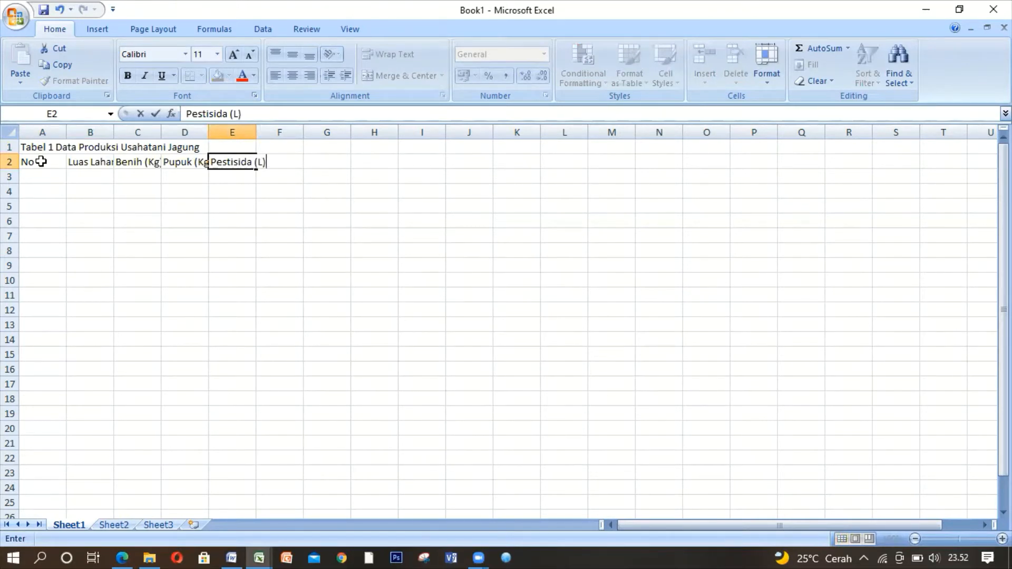
{"action": "key", "text": "Tab"}
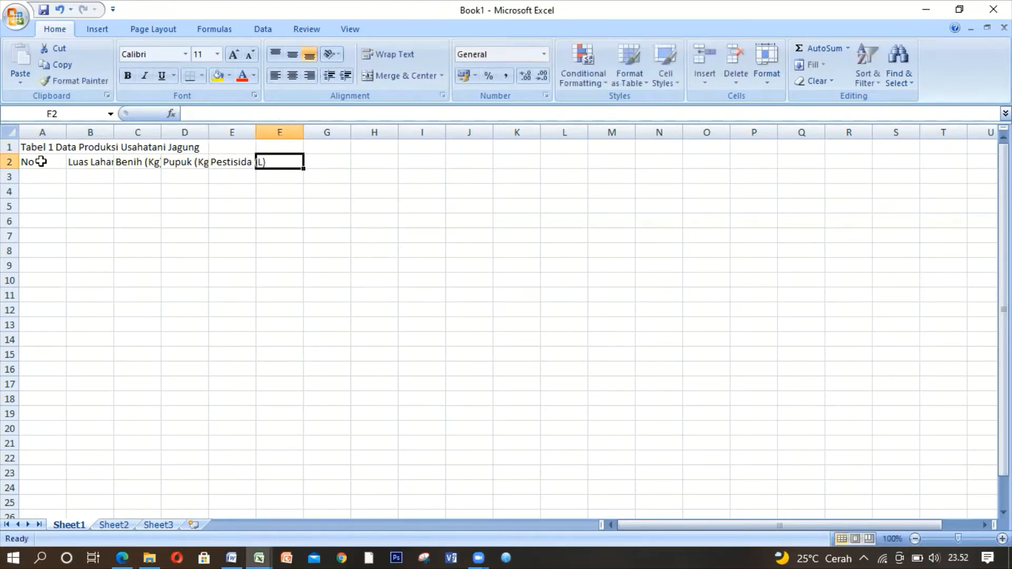
- Add the headers "Tenaga Kerja (HOK)" in F2 and "Produksi (Kg)" in G2
{"action": "type", "text": "Tenaga "}
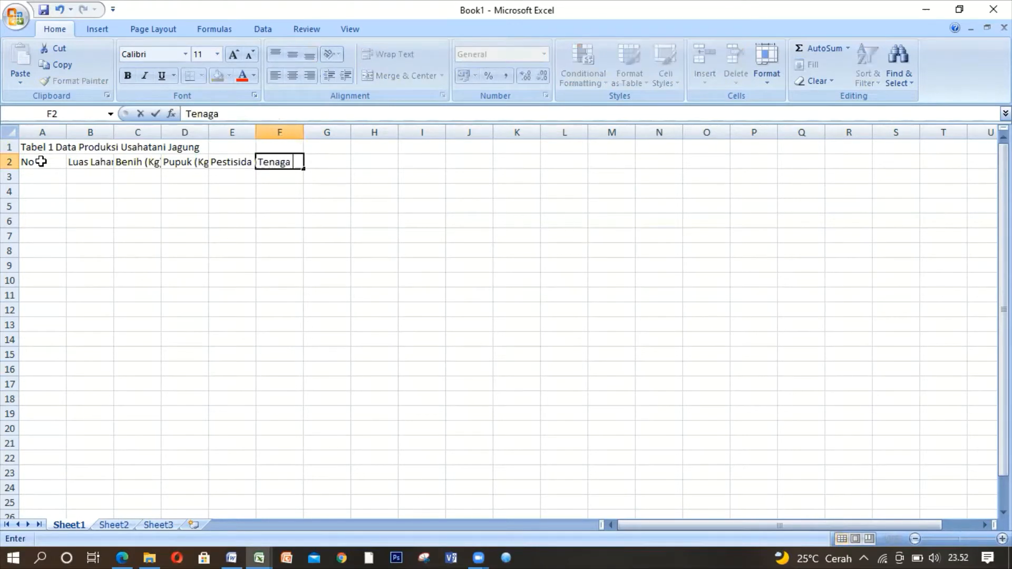
{"action": "type", "text": "Kerja (HOK"}
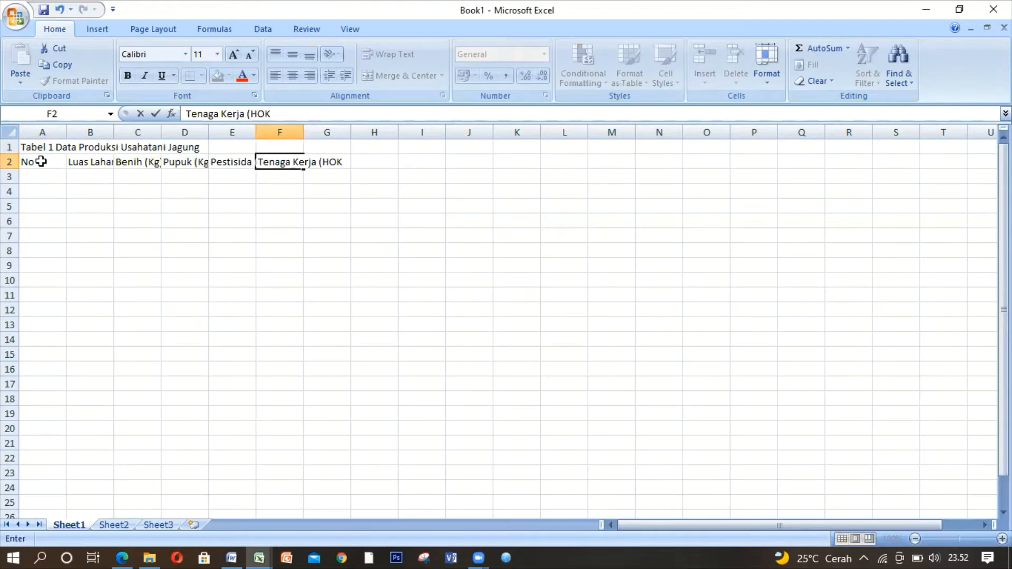
{"action": "type", "text": ")"}
{"action": "key", "text": "Tab"}
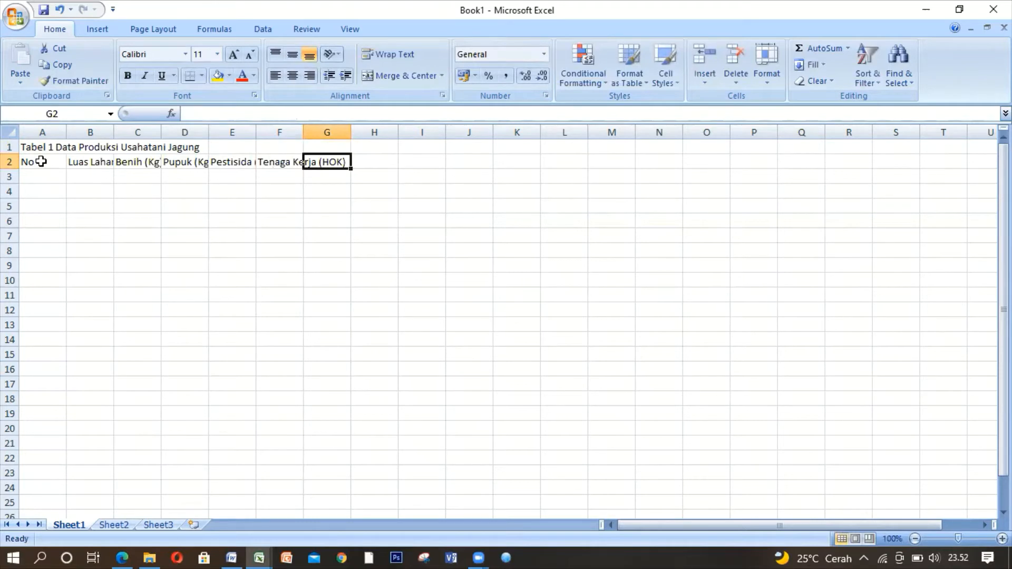
{"action": "type", "text": "Produk"}
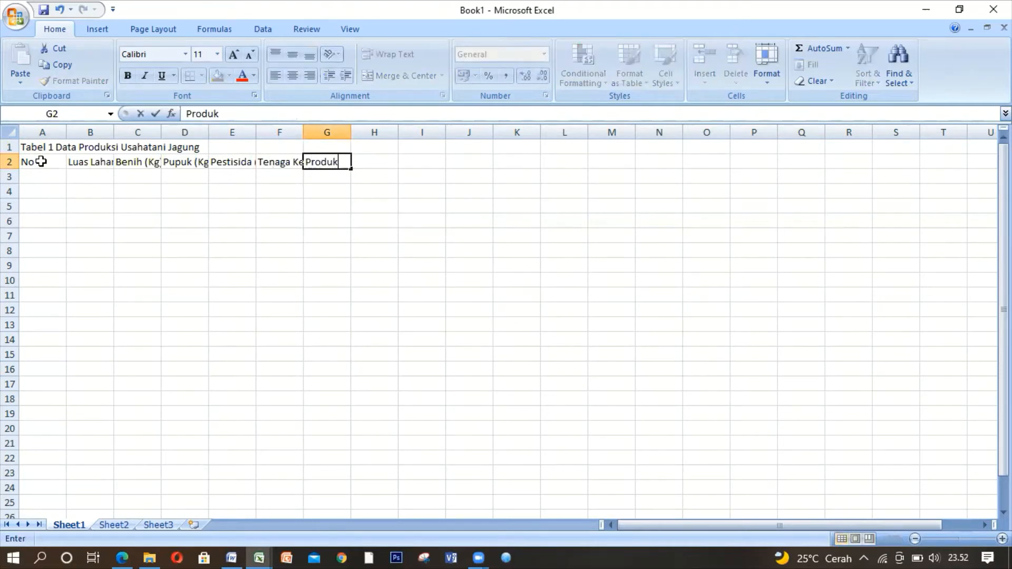
{"action": "type", "text": "si (Kg)"}
{"action": "left_click", "coordinate": [57, 202]}
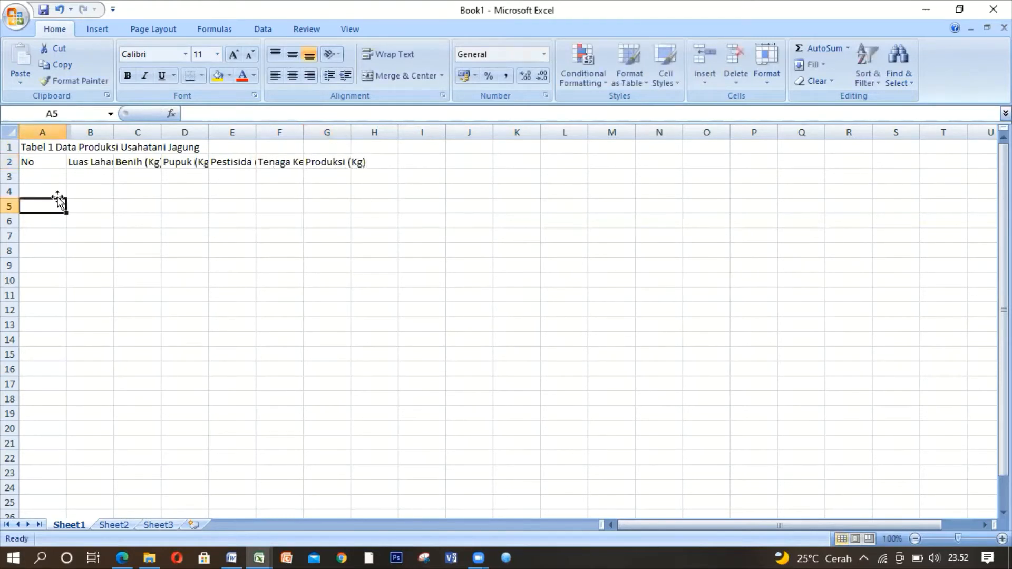
- Number the rows in the No column from 1 to 90, filling the series from A3 down to A92
{"action": "left_click", "coordinate": [45, 173]}
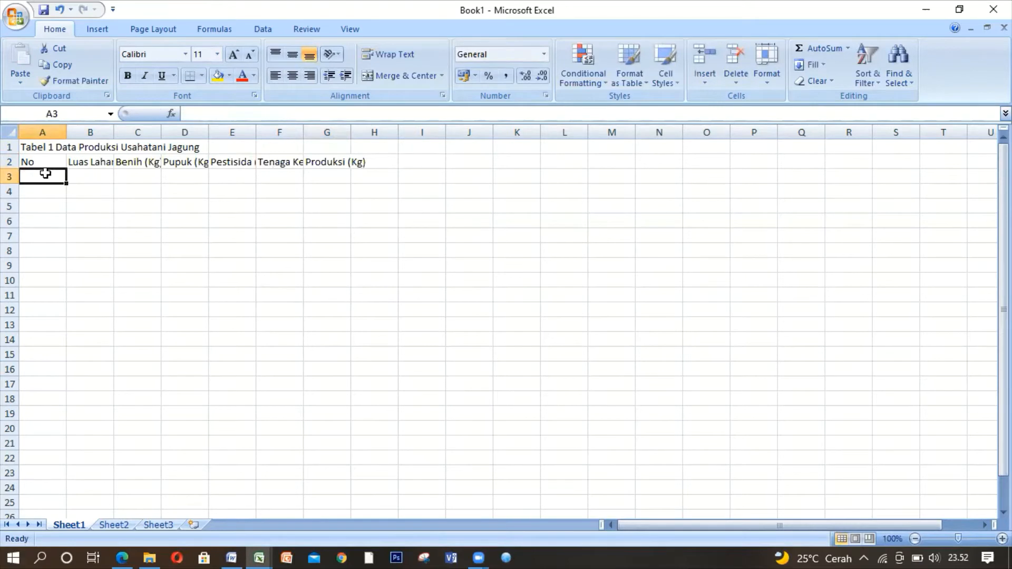
{"action": "type", "text": "1"}
{"action": "key", "text": "Return"}
{"action": "type", "text": "2"}
{"action": "key", "text": "Return"}
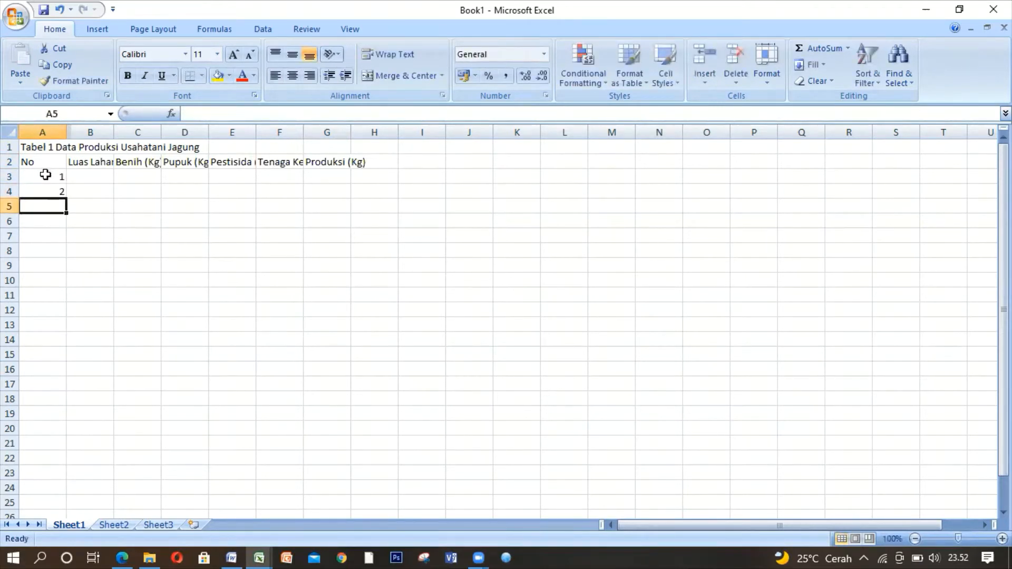
{"action": "left_click_drag", "start_coordinate": [46, 175], "coordinate": [46, 191]}
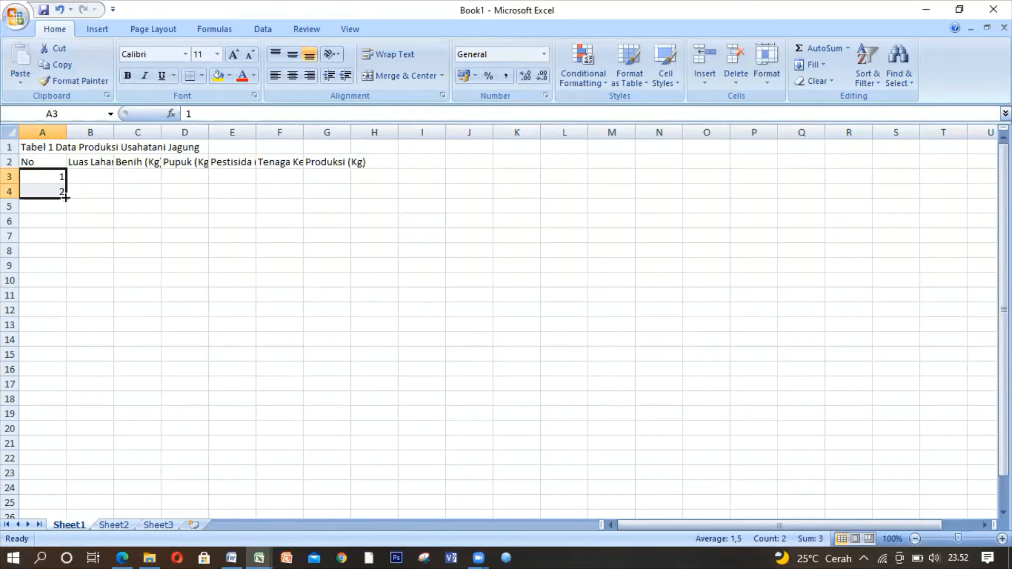
{"action": "left_click_drag", "start_coordinate": [65, 198], "coordinate": [58, 466]}
- Return to the title and header rows of the new table, ending at cell C1
{"action": "left_click", "coordinate": [117, 447]}
{"action": "key", "text": "Up"}
{"action": "key", "text": "Up"}
{"action": "key", "text": "Up"}
{"action": "key", "text": "Up"}
{"action": "key", "text": "Up"}
{"action": "key", "text": "Up"}
{"action": "key", "text": "Up"}
{"action": "key", "text": "Up"}
{"action": "key", "text": "Up"}
{"action": "key", "text": "Up"}
{"action": "key", "text": "Up"}
{"action": "key", "text": "Up"}
{"action": "key", "text": "Up"}
{"action": "key", "text": "Up"}
{"action": "key", "text": "Up"}
{"action": "key", "text": "Up"}
{"action": "key", "text": "Up"}
{"action": "key", "text": "Up"}
{"action": "key", "text": "Up"}
{"action": "key", "text": "Up"}
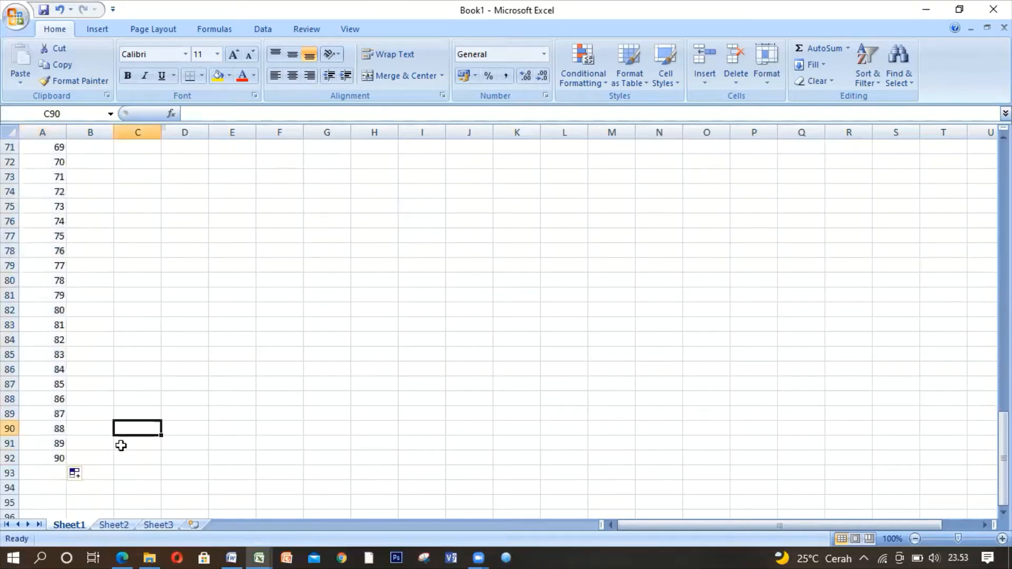
{"action": "key", "text": "Up"}
{"action": "key", "text": "Up"}
{"action": "key", "text": "Up"}
{"action": "key", "text": "Up"}
{"action": "key", "text": "Up"}
{"action": "key", "text": "Up"}
{"action": "key", "text": "Up"}
{"action": "key", "text": "Up"}
{"action": "key", "text": "Up"}
{"action": "key", "text": "Up"}
{"action": "key", "text": "Up"}
{"action": "key", "text": "Up"}
{"action": "key", "text": "Up"}
{"action": "key", "text": "Up"}
{"action": "key", "text": "Up"}
{"action": "key", "text": "Up"}
{"action": "key", "text": "Up"}
{"action": "key", "text": "Up"}
{"action": "key", "text": "Up"}
{"action": "key", "text": "Up"}
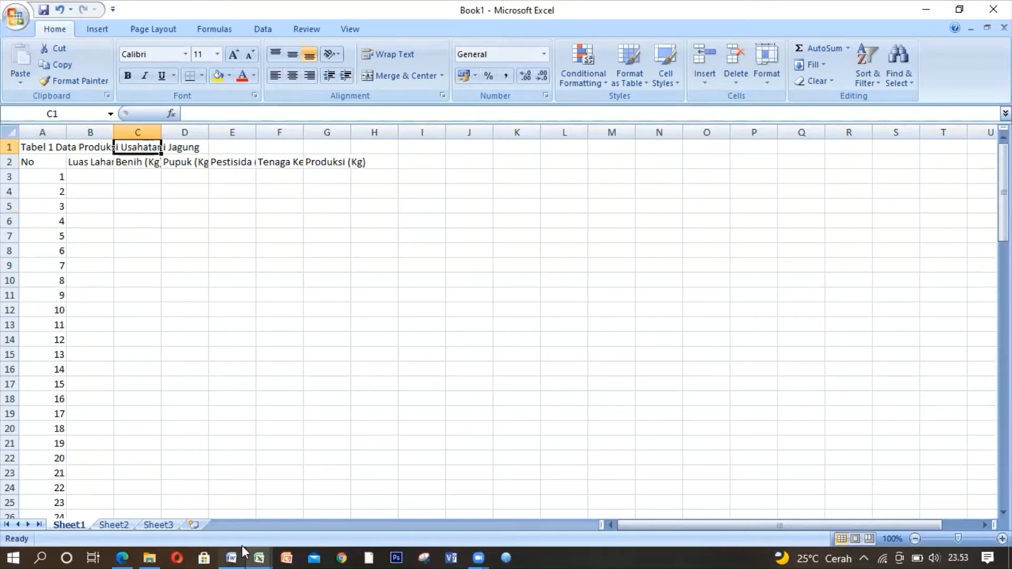
- Switch to the usahatani jagung workbook and copy the data values in B3:G92
{"action": "mouse_move", "coordinate": [259, 545]}
{"action": "left_click", "coordinate": [203, 525]}
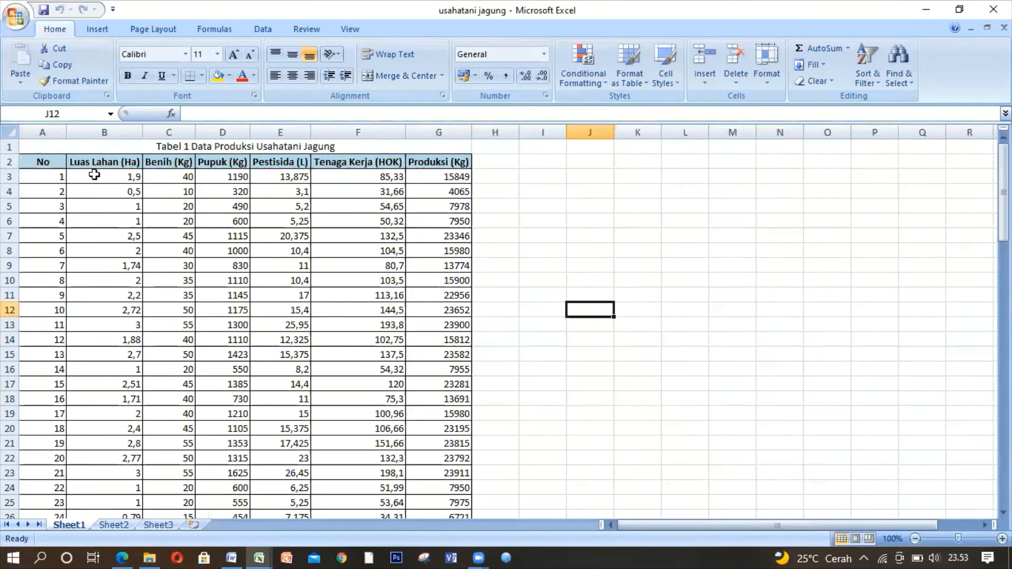
{"action": "left_click", "coordinate": [94, 174]}
{"action": "key", "text": "shift+Right"}
{"action": "key", "text": "shift+Right"}
{"action": "key", "text": "shift+Right"}
{"action": "key", "text": "shift+Right"}
{"action": "key", "text": "shift+Right"}
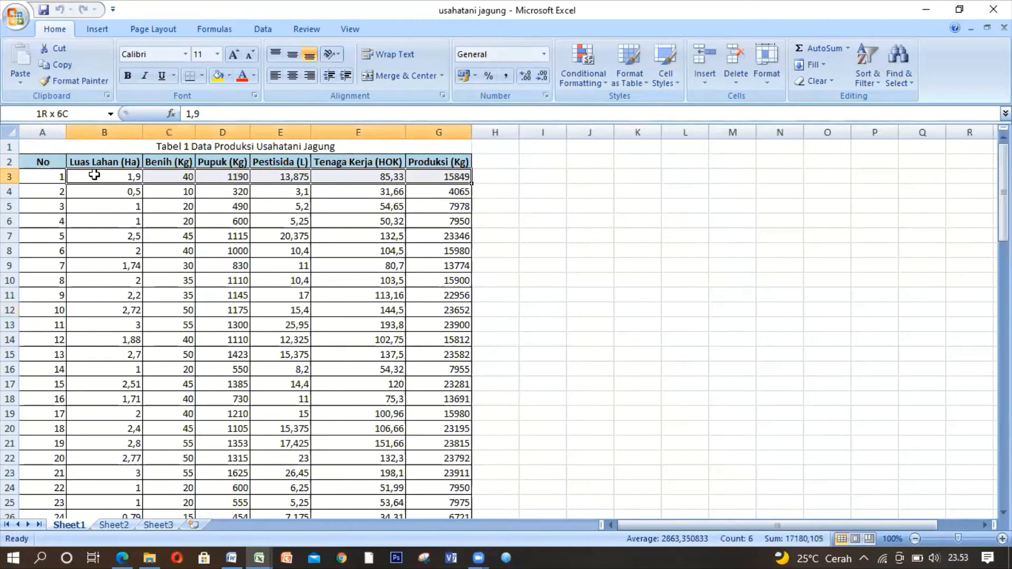
{"action": "key", "text": "shift+Down"}
{"action": "key", "text": "shift+Down"}
{"action": "key", "text": "shift+Down"}
{"action": "key", "text": "shift+Down"}
{"action": "key", "text": "shift+Down"}
{"action": "key", "text": "shift+Down"}
{"action": "key", "text": "shift+Down"}
{"action": "key", "text": "shift+Down"}
{"action": "key", "text": "shift+Down"}
{"action": "key", "text": "shift+Down"}
{"action": "key", "text": "shift+Down"}
{"action": "key", "text": "shift+Down"}
{"action": "key", "text": "shift+Down"}
{"action": "key", "text": "shift+Down"}
{"action": "key", "text": "shift+Down"}
{"action": "key", "text": "shift+Down"}
{"action": "key", "text": "shift+Down"}
{"action": "key", "text": "shift+Down"}
{"action": "key", "text": "shift+Down"}
{"action": "key", "text": "shift+Down"}
{"action": "key", "text": "shift+Down"}
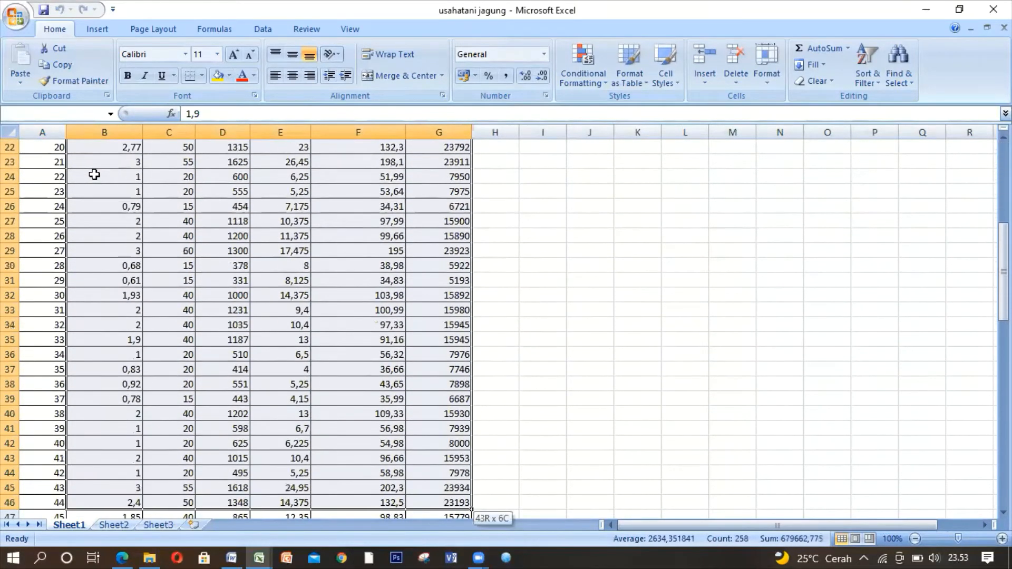
{"action": "key", "text": "shift+Down"}
{"action": "key", "text": "shift+Down"}
{"action": "key", "text": "shift+Down"}
{"action": "key", "text": "shift+Down"}
{"action": "key", "text": "shift+Down"}
{"action": "key", "text": "shift+Down"}
{"action": "key", "text": "shift+Down"}
{"action": "key", "text": "shift+Down"}
{"action": "key", "text": "shift+Down"}
{"action": "key", "text": "shift+Down"}
{"action": "key", "text": "shift+Down"}
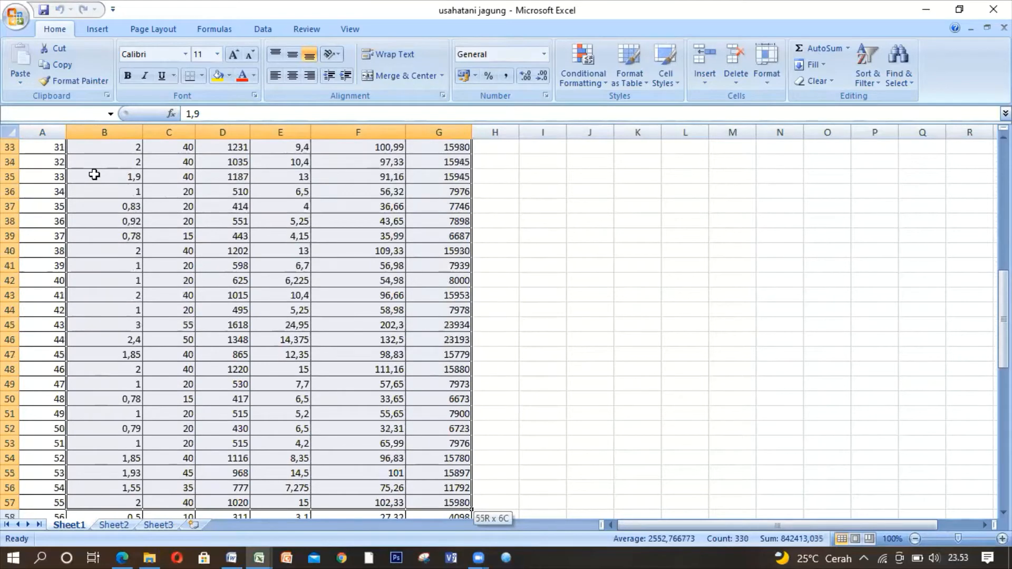
{"action": "key", "text": "shift+Down"}
{"action": "key", "text": "shift+Down"}
{"action": "key", "text": "shift+Down"}
{"action": "key", "text": "shift+Down"}
{"action": "key", "text": "shift+Down"}
{"action": "key", "text": "shift+Down"}
{"action": "key", "text": "shift+Down"}
{"action": "key", "text": "shift+Down"}
{"action": "key", "text": "shift+Down"}
{"action": "key", "text": "shift+Down"}
{"action": "key", "text": "shift+Down"}
{"action": "key", "text": "shift+Down"}
{"action": "key", "text": "shift+Down"}
{"action": "key", "text": "shift+Down"}
{"action": "key", "text": "shift+Down"}
{"action": "key", "text": "shift+Down"}
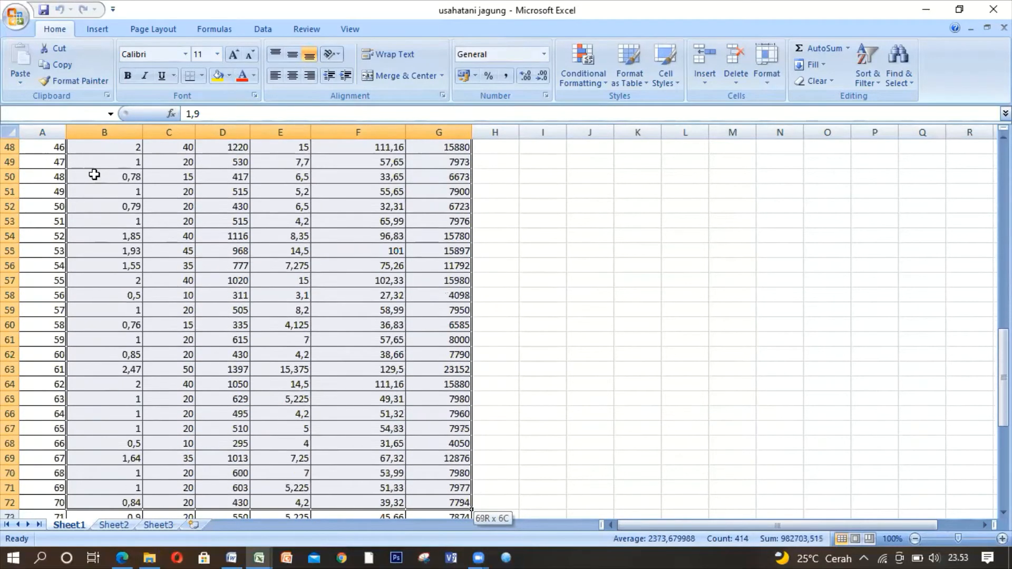
{"action": "key", "text": "shift+Down"}
{"action": "key", "text": "shift+Down"}
{"action": "key", "text": "shift+Down"}
{"action": "key", "text": "shift+Down"}
{"action": "key", "text": "shift+Down"}
{"action": "key", "text": "shift+Down"}
{"action": "key", "text": "shift+Down"}
{"action": "key", "text": "shift+Down"}
{"action": "key", "text": "shift+Down"}
{"action": "key", "text": "shift+Down"}
{"action": "key", "text": "shift+Down"}
{"action": "key", "text": "shift+Down"}
{"action": "key", "text": "shift+Down"}
{"action": "key", "text": "shift+Down"}
{"action": "key", "text": "shift+Down"}
{"action": "key", "text": "shift+Down"}
{"action": "key", "text": "shift+Down"}
{"action": "key", "text": "shift+Down"}
{"action": "key", "text": "shift+Down"}
{"action": "key", "text": "shift+Down"}
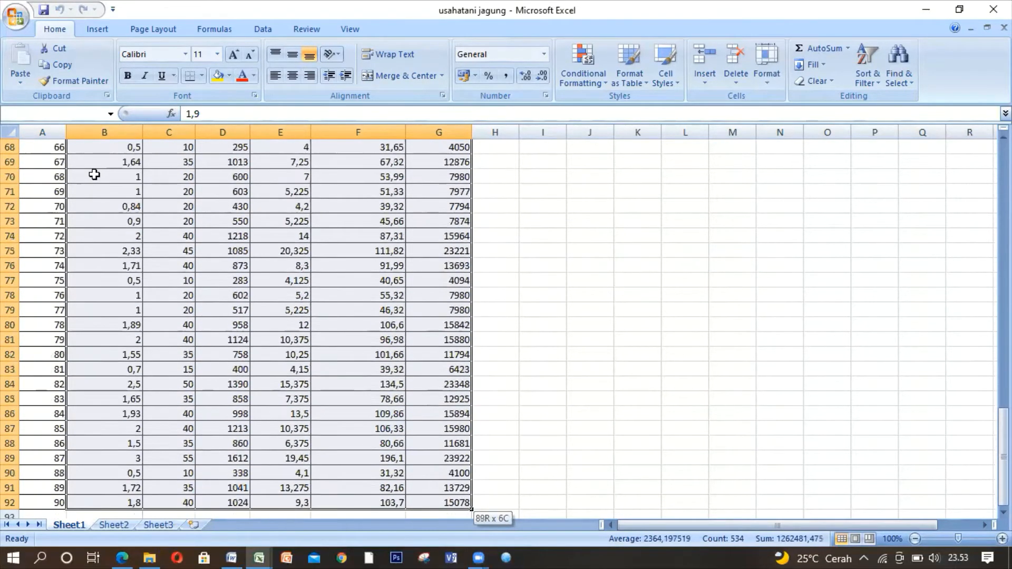
{"action": "key", "text": "shift+Up"}
{"action": "key", "text": "shift+Up"}
{"action": "key", "text": "shift+Up"}
{"action": "key", "text": "shift+Up"}
{"action": "key", "text": "shift+Up"}
{"action": "key", "text": "shift+Up"}
{"action": "key", "text": "shift+Up"}
{"action": "key", "text": "shift+Up"}
{"action": "key", "text": "shift+Up"}
{"action": "key", "text": "shift+Up"}
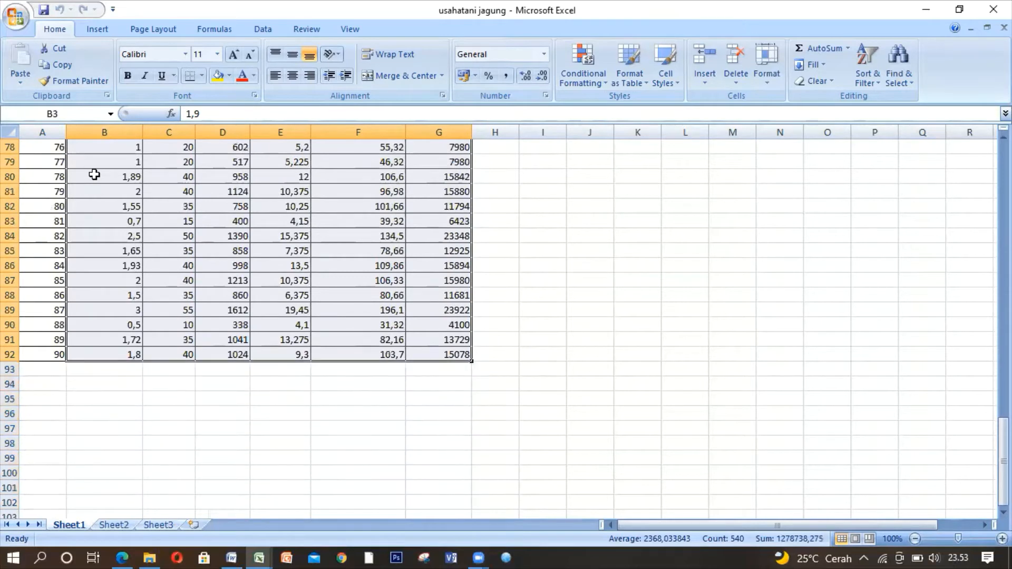
{"action": "key", "text": "ctrl+c"}
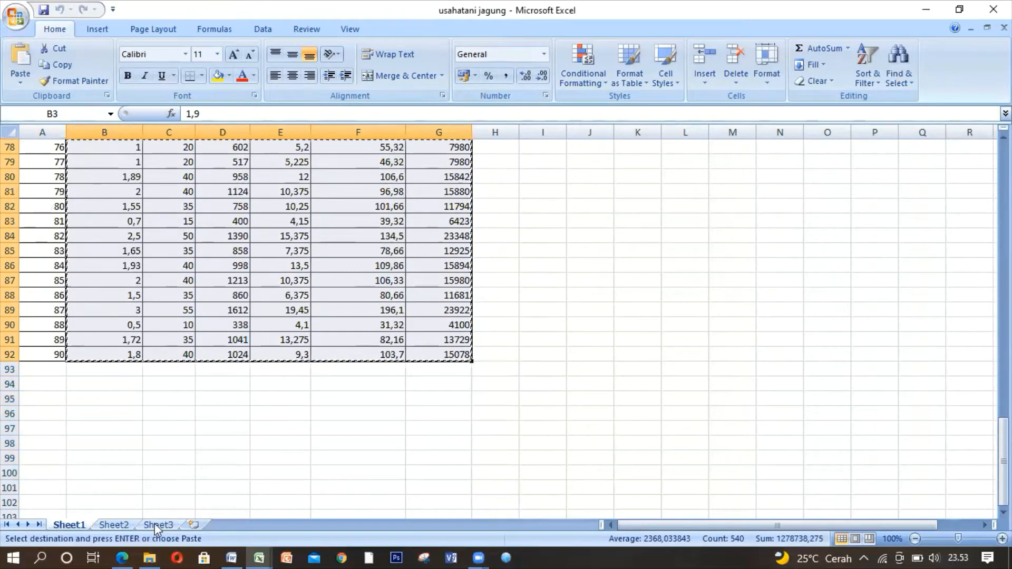
- Paste the copied values into the Book1 table starting at cell B3
{"action": "mouse_move", "coordinate": [265, 552]}
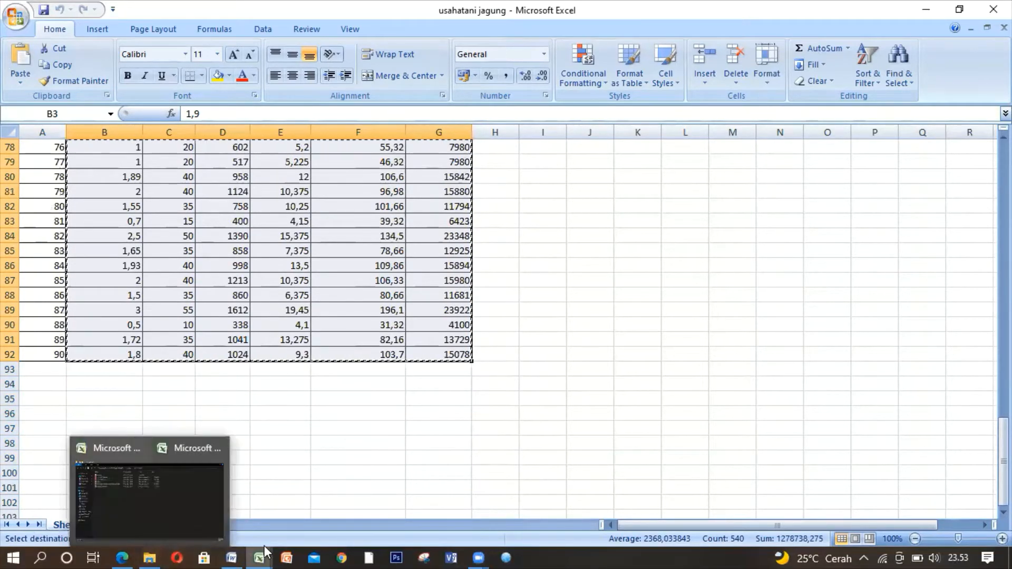
{"action": "left_click", "coordinate": [308, 504]}
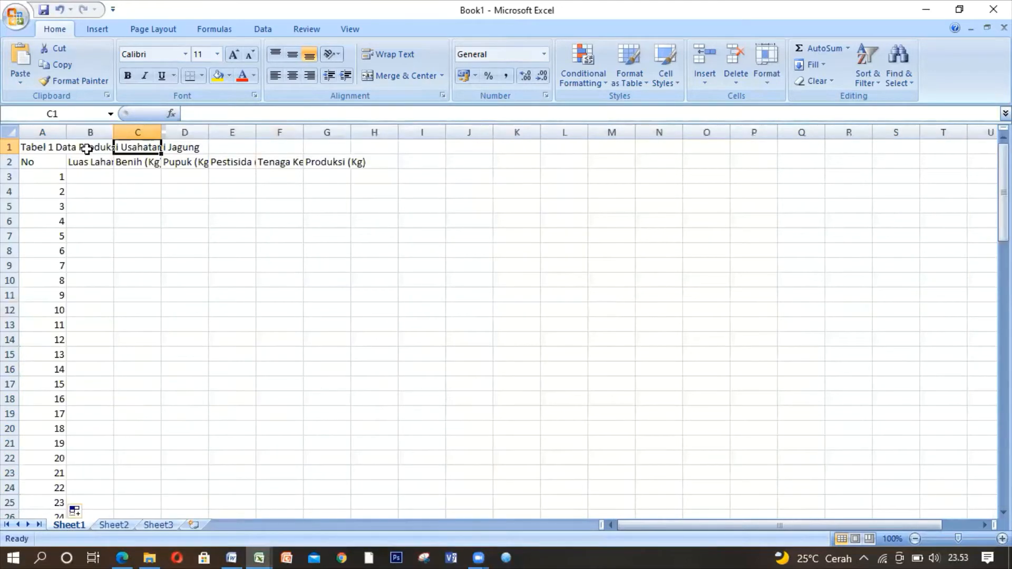
{"action": "left_click", "coordinate": [88, 178]}
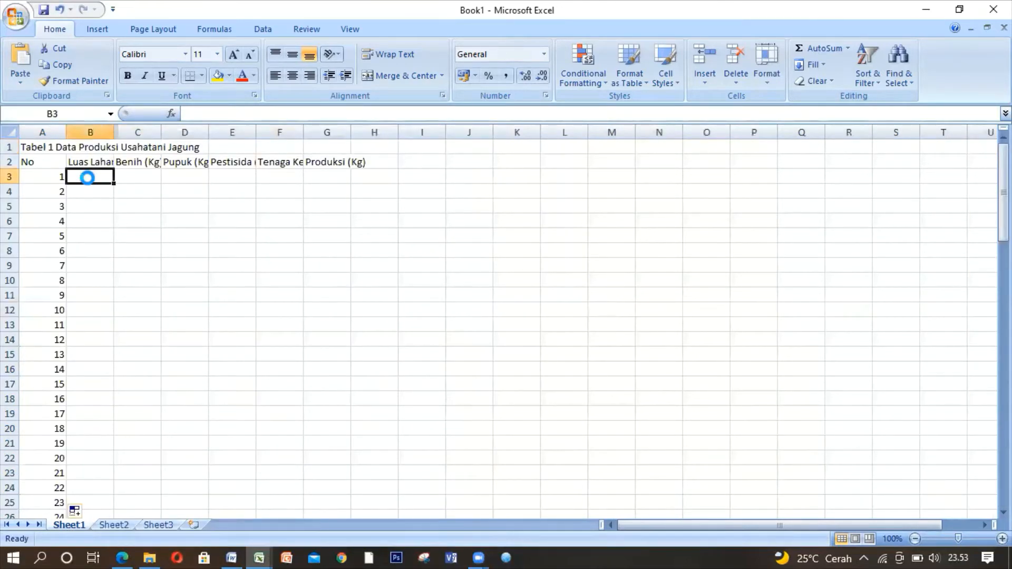
{"action": "key", "text": "ctrl+v"}
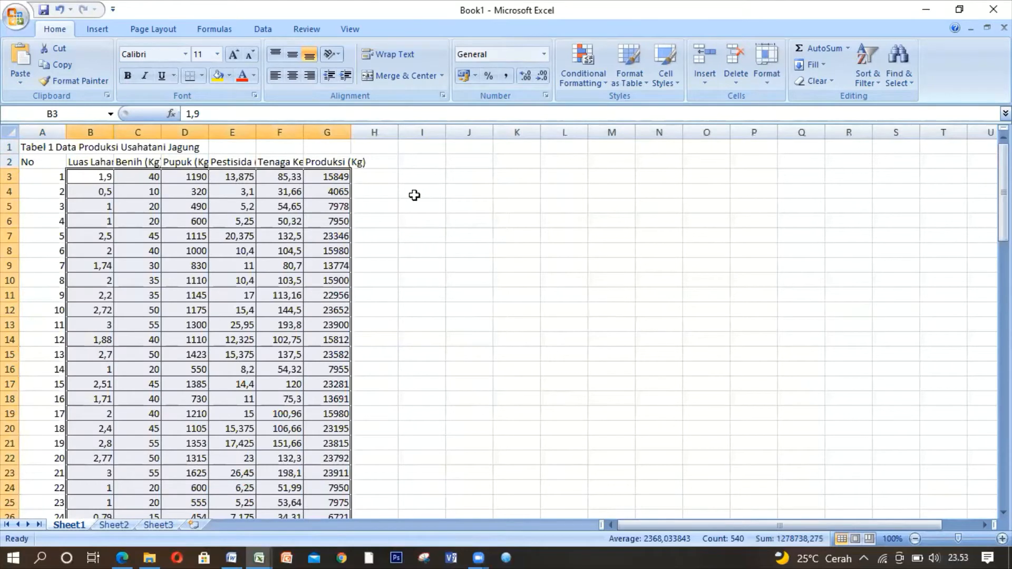
{"action": "left_click", "coordinate": [417, 197]}
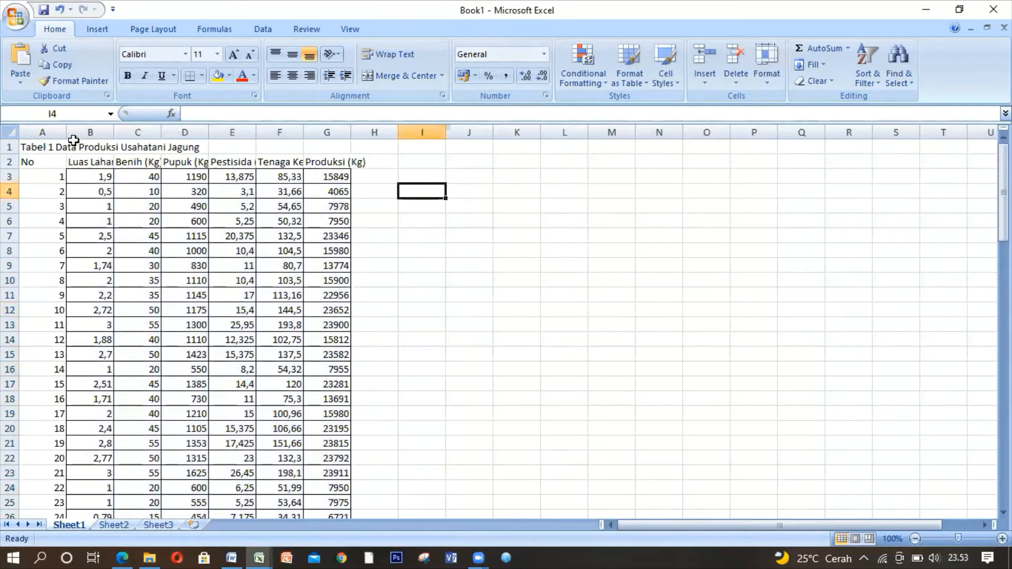
- Autofit the widths of columns B through G to their header texts
{"action": "double_click", "coordinate": [113, 131]}
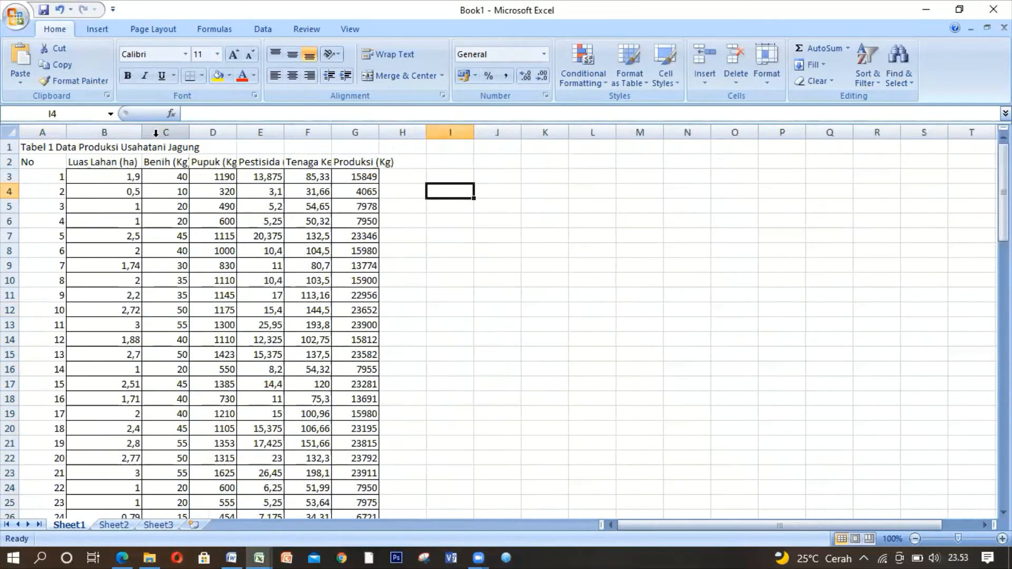
{"action": "double_click", "coordinate": [190, 133]}
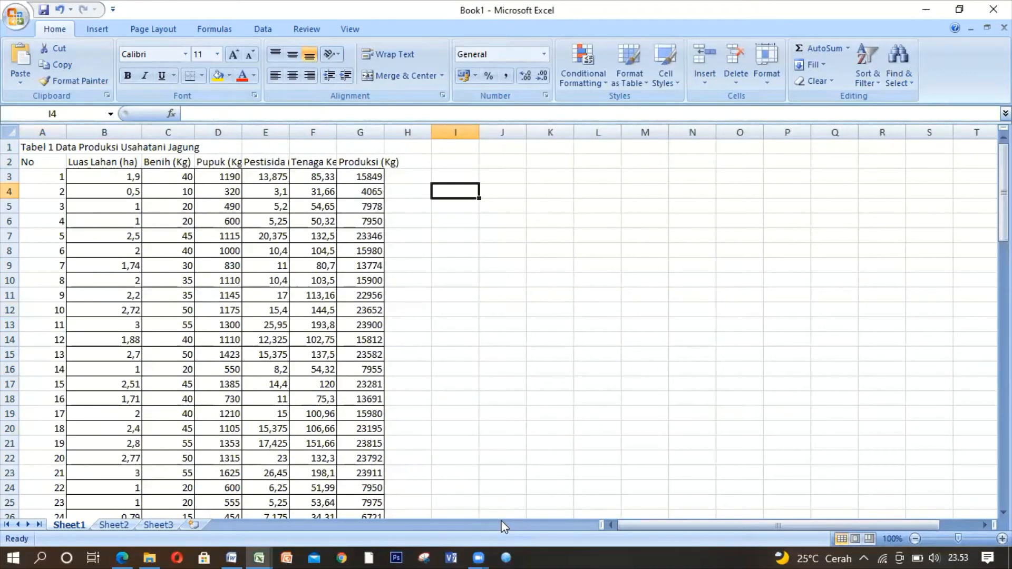
{"action": "double_click", "coordinate": [242, 131]}
{"action": "double_click", "coordinate": [296, 131]}
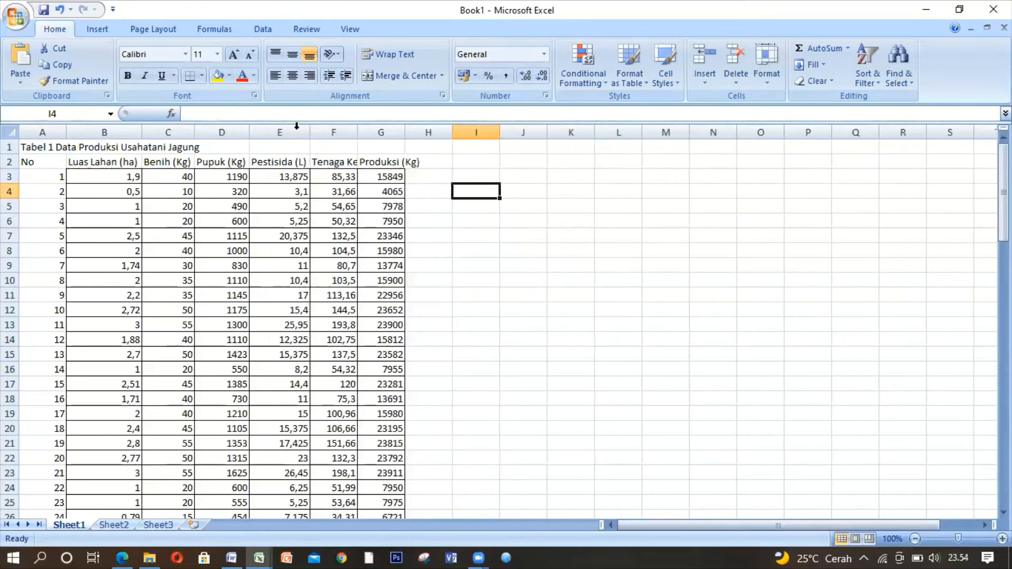
{"action": "double_click", "coordinate": [357, 132]}
{"action": "double_click", "coordinate": [453, 132]}
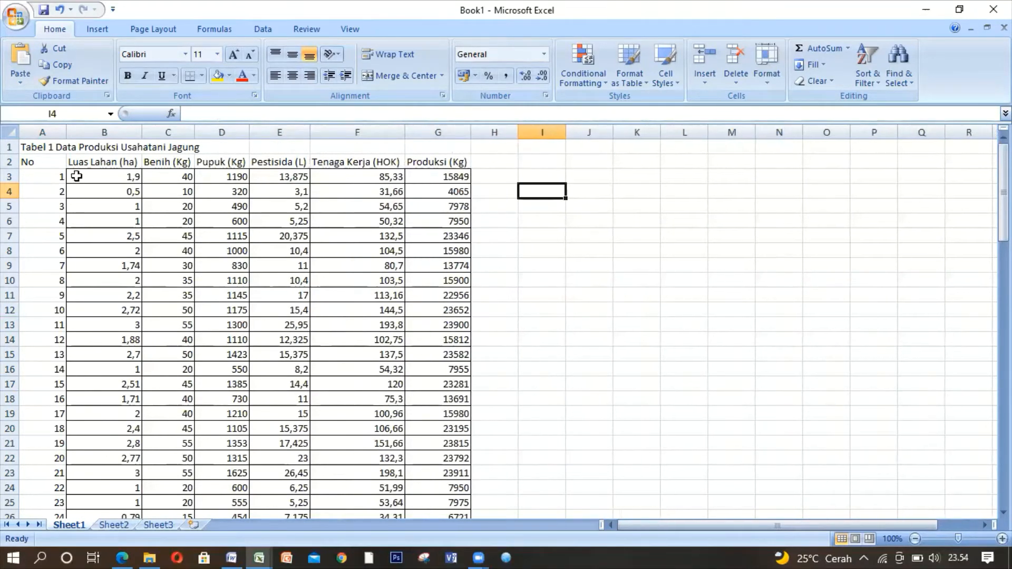
- Apply a blue fill color to the header row A2:G2
{"action": "left_click", "coordinate": [64, 163]}
{"action": "left_click_drag", "start_coordinate": [64, 161], "coordinate": [437, 162]}
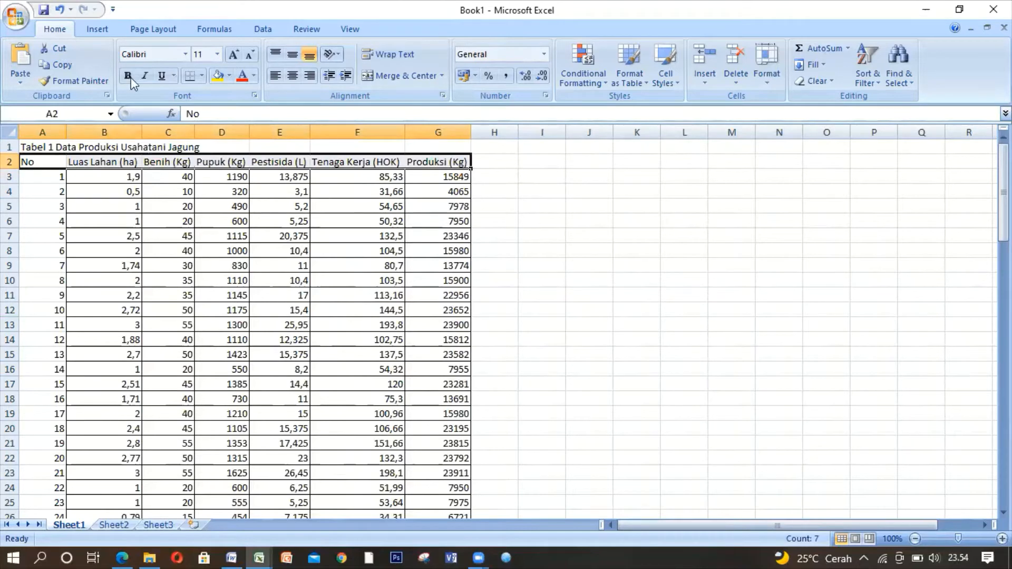
{"action": "left_click", "coordinate": [229, 76]}
{"action": "left_click", "coordinate": [268, 139]}
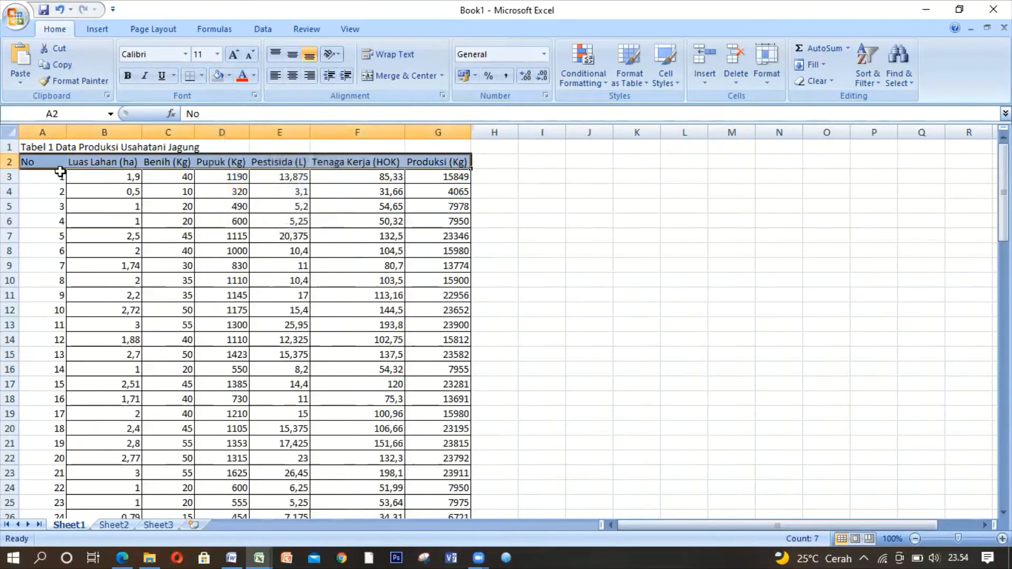
- Apply all borders to the whole table from A2 to G92
{"action": "left_click_drag", "start_coordinate": [50, 165], "coordinate": [445, 466]}
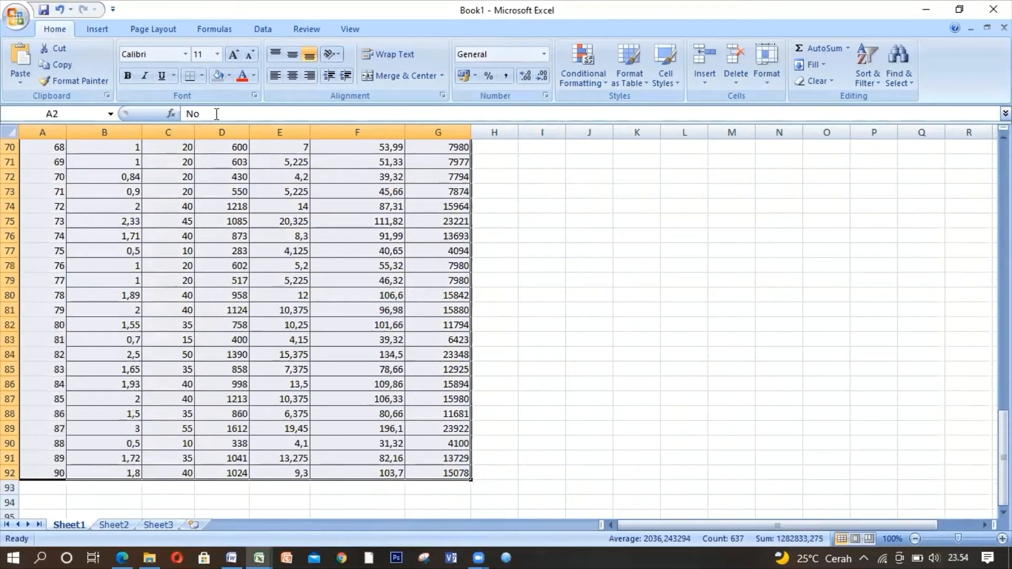
{"action": "left_click", "coordinate": [202, 75]}
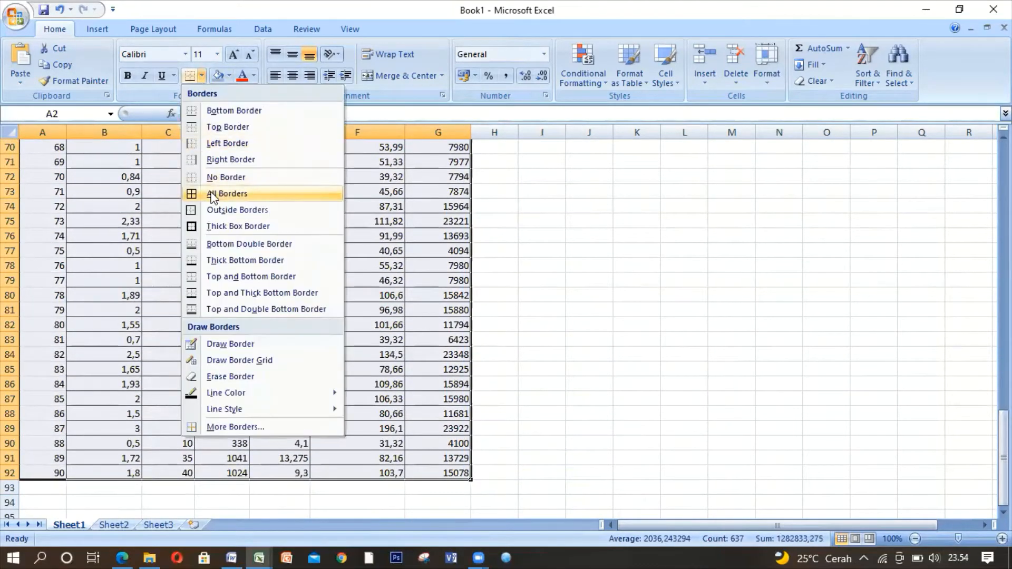
{"action": "left_click", "coordinate": [192, 193]}
{"action": "scroll", "coordinate": [323, 271], "scroll_direction": "up", "scroll_amount": 20}
{"action": "left_click", "coordinate": [324, 280]}
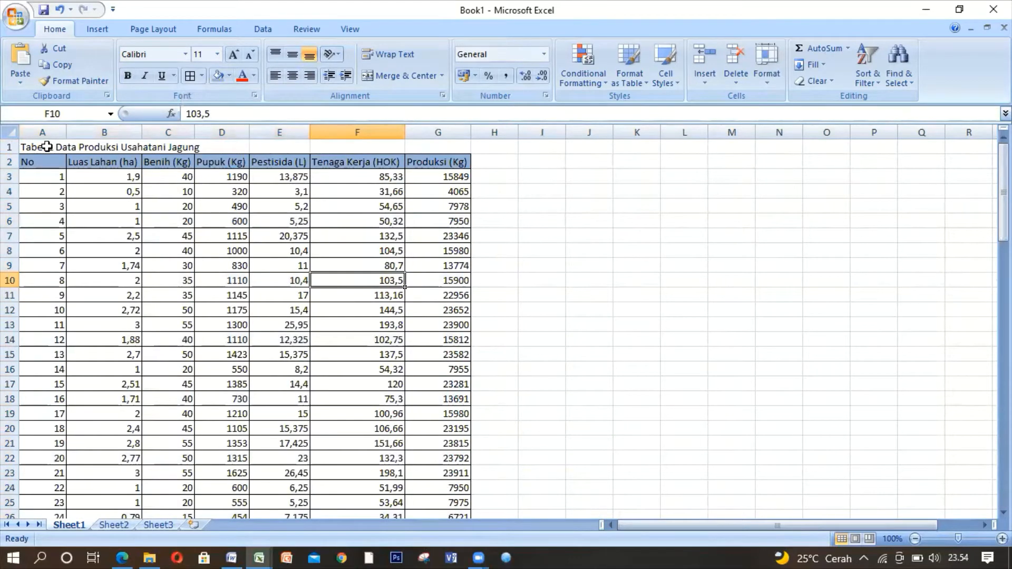
{"action": "left_click", "coordinate": [533, 247]}
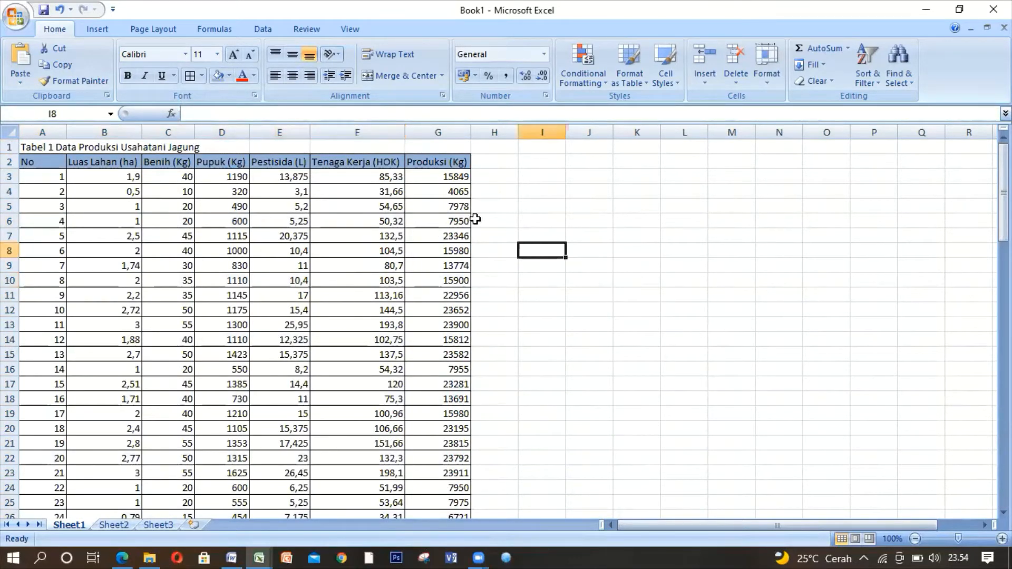
- Start saving the workbook and choose the Ekonometrika folder under KULIAH AGRIBISNIS UNIB, Praktikum on Local Disk (D:) as its location
{"action": "left_click", "coordinate": [16, 16]}
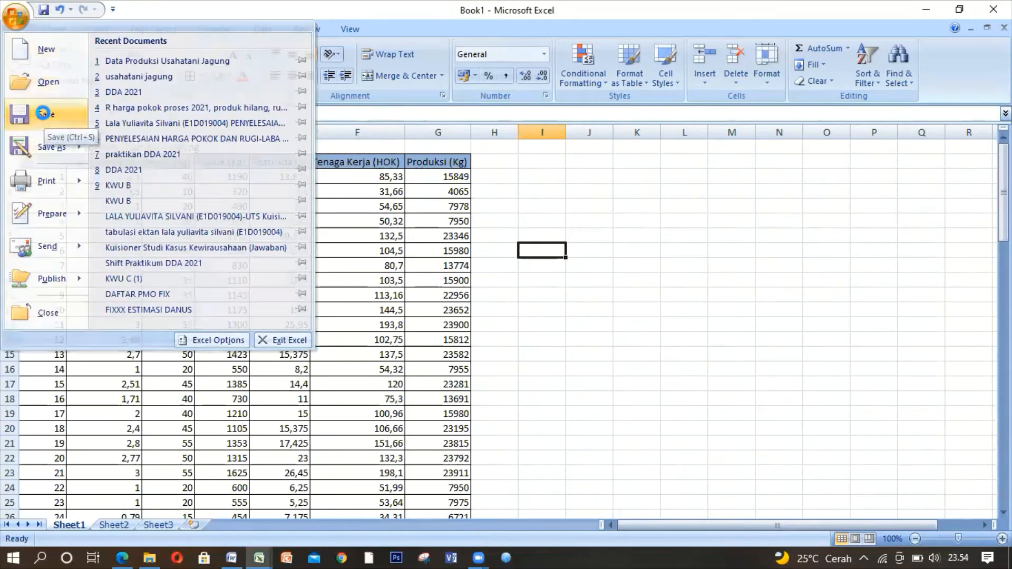
{"action": "left_click", "coordinate": [46, 116]}
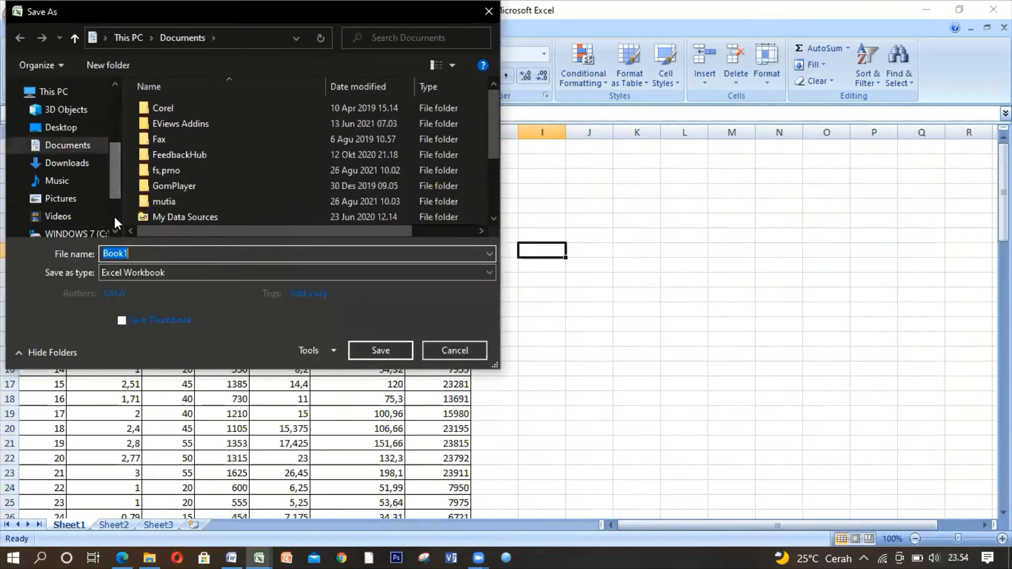
{"action": "scroll", "coordinate": [115, 222], "scroll_direction": "down", "scroll_amount": 3}
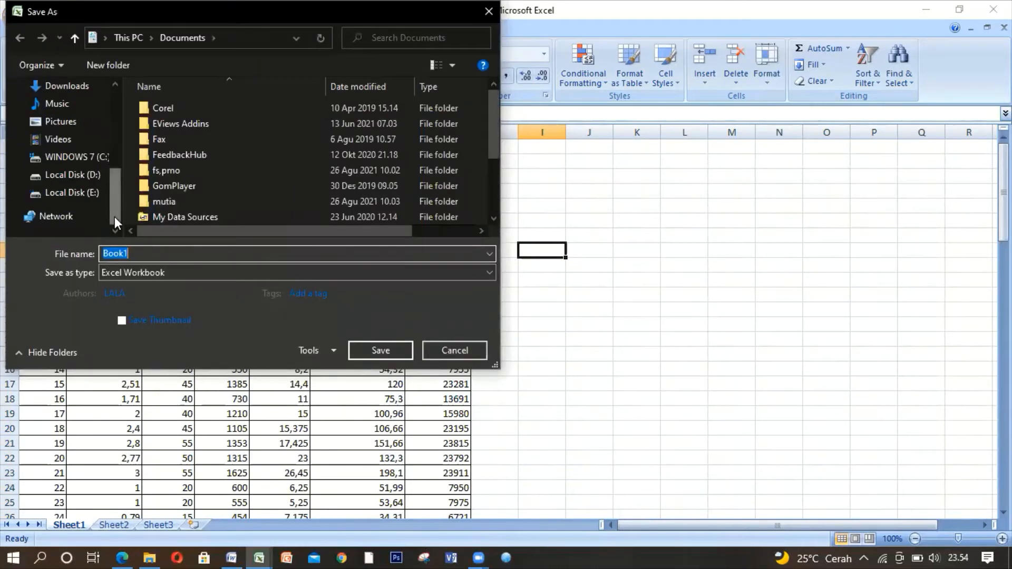
{"action": "left_click", "coordinate": [74, 176]}
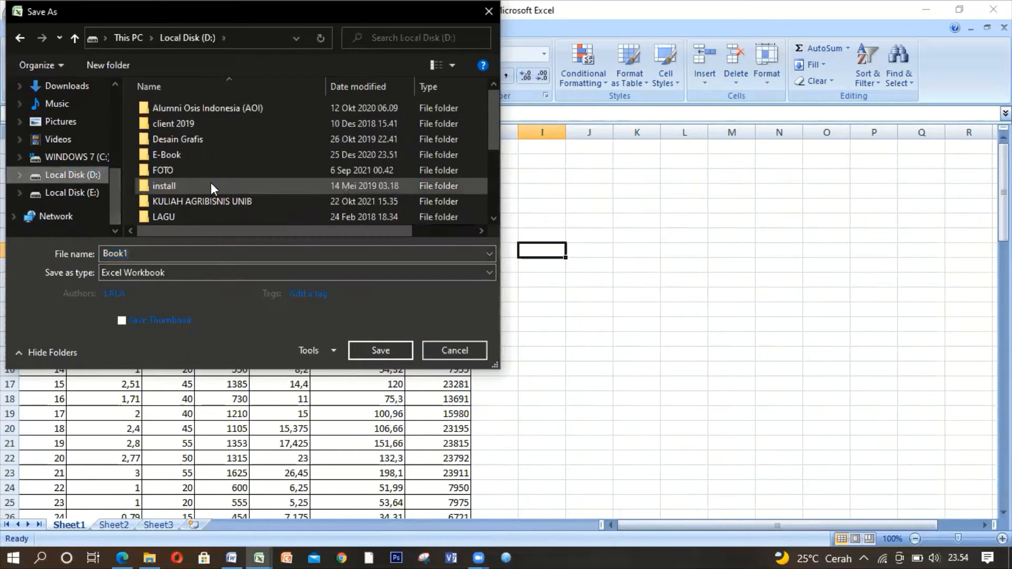
{"action": "double_click", "coordinate": [218, 200]}
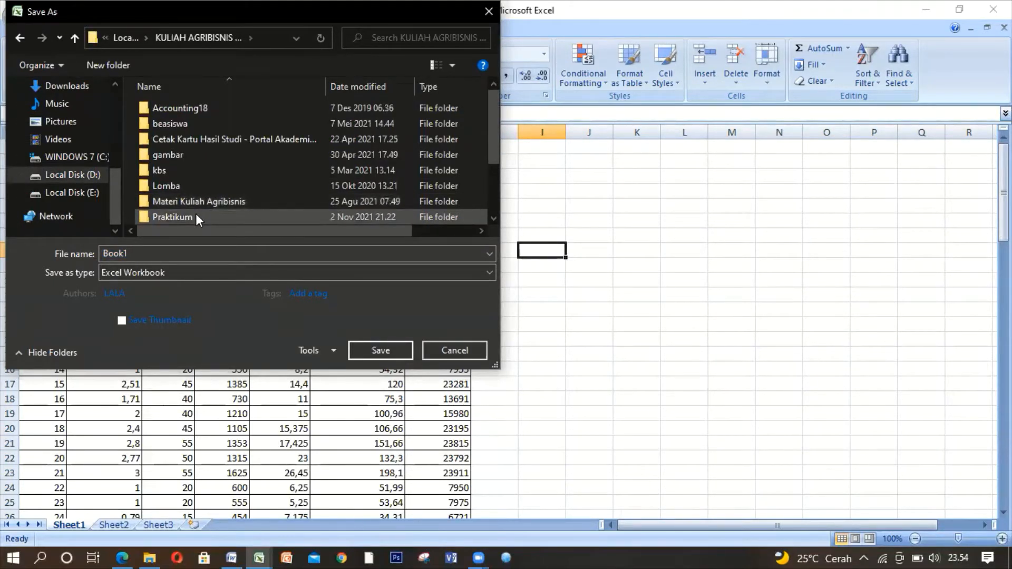
{"action": "double_click", "coordinate": [195, 215]}
{"action": "double_click", "coordinate": [186, 170]}
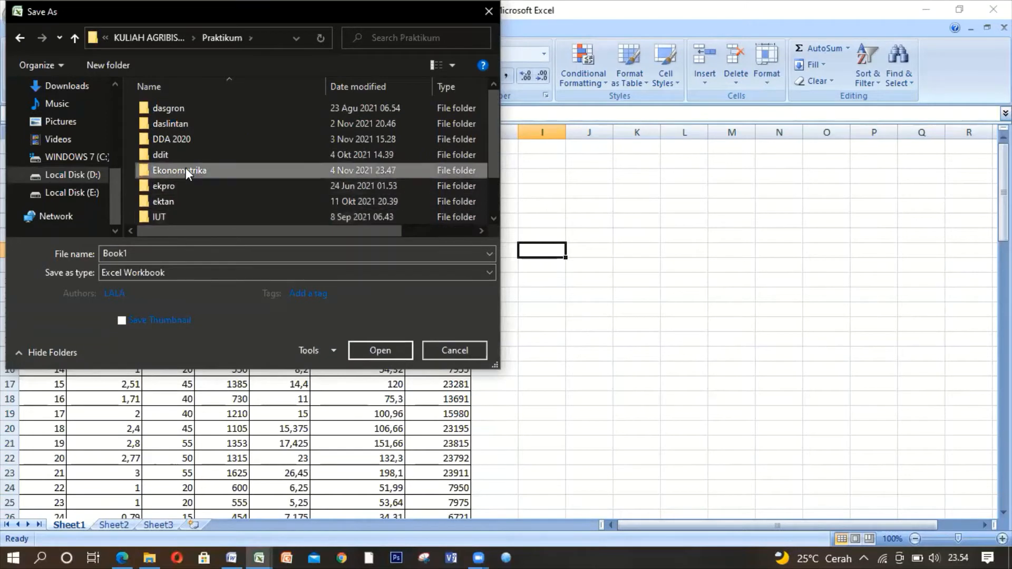
- Name the file "Data Produksi Usahatani Jagung" and save it as an Excel Workbook
{"action": "double_click", "coordinate": [141, 258]}
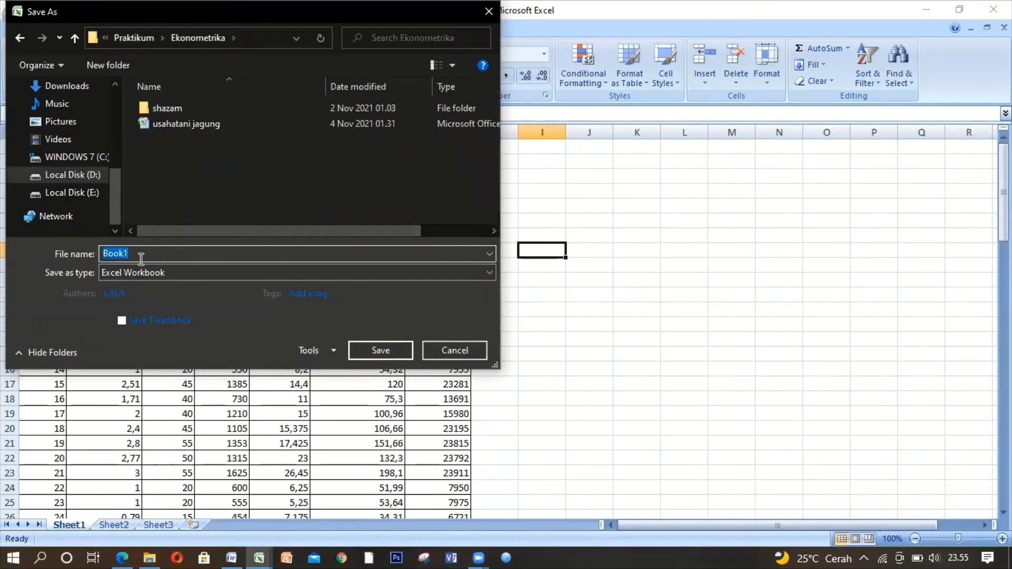
{"action": "key", "text": "BackSpace"}
{"action": "type", "text": "Data Produksi Usahatani Jagung"}
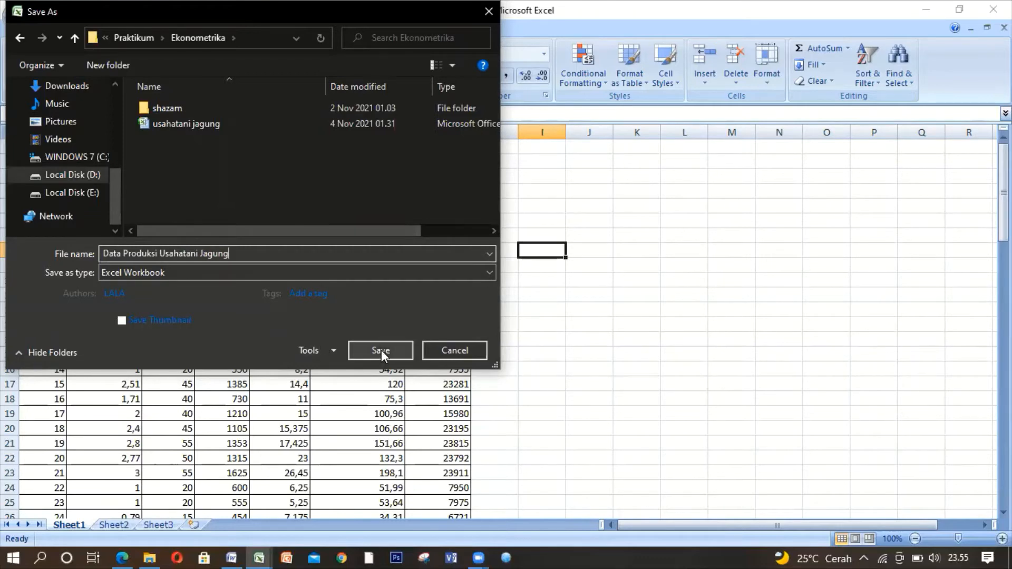
{"action": "left_click", "coordinate": [381, 350]}
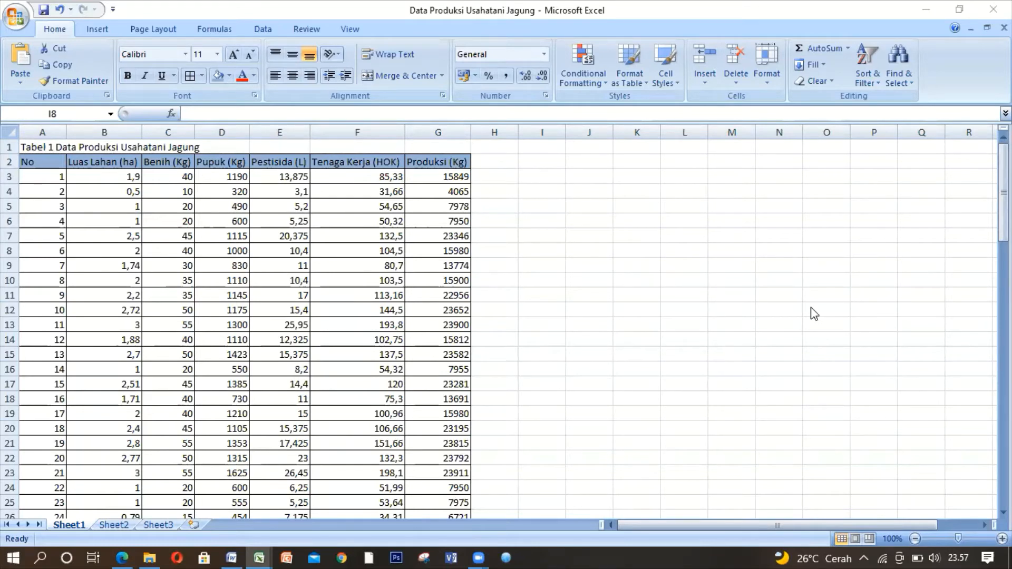
- Delete the title and header cells A1:G2, shifting the remaining cells up
{"action": "left_click", "coordinate": [756, 294]}
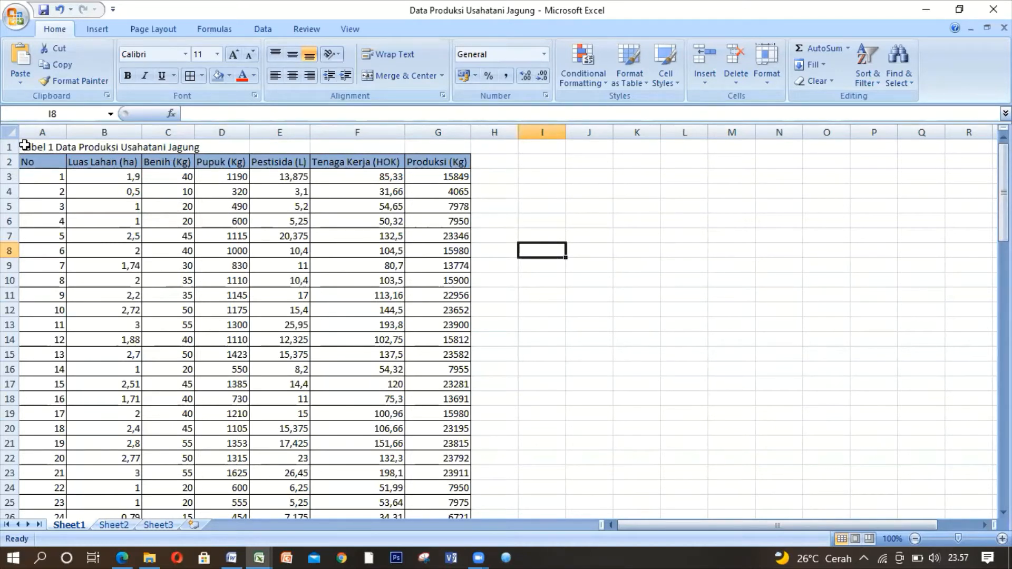
{"action": "left_click_drag", "start_coordinate": [24, 145], "coordinate": [445, 164]}
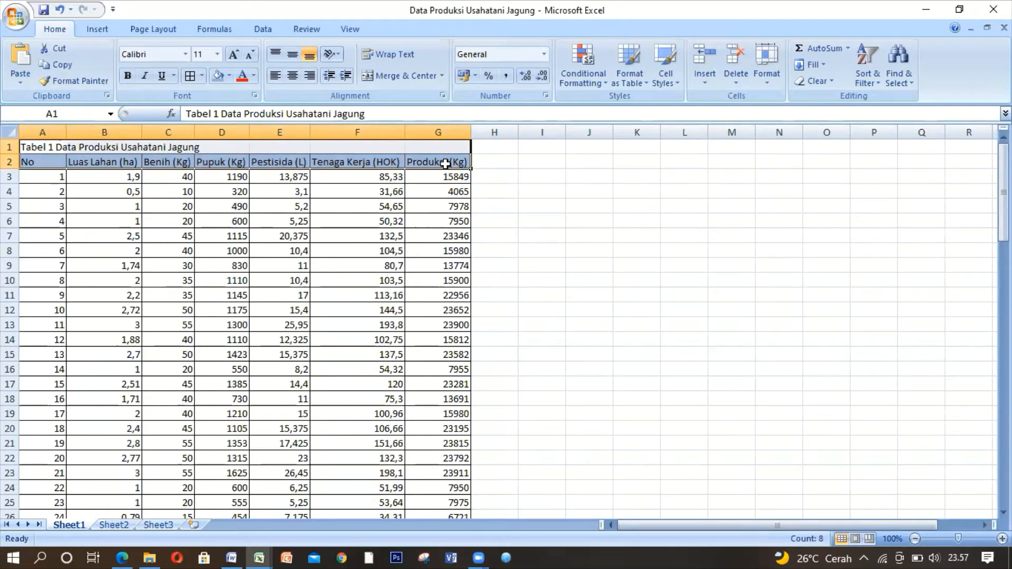
{"action": "right_click", "coordinate": [445, 164]}
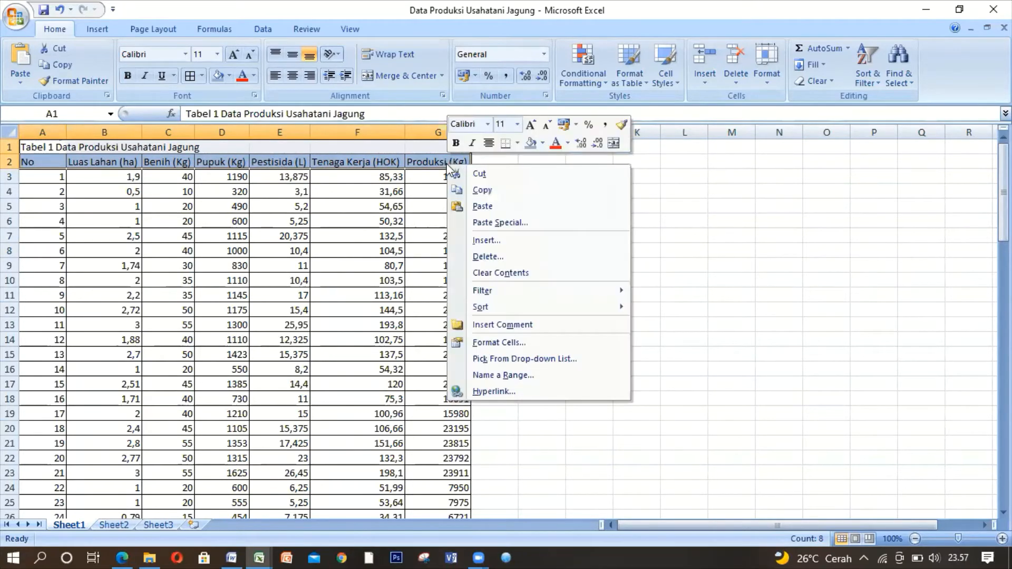
{"action": "left_click", "coordinate": [489, 258]}
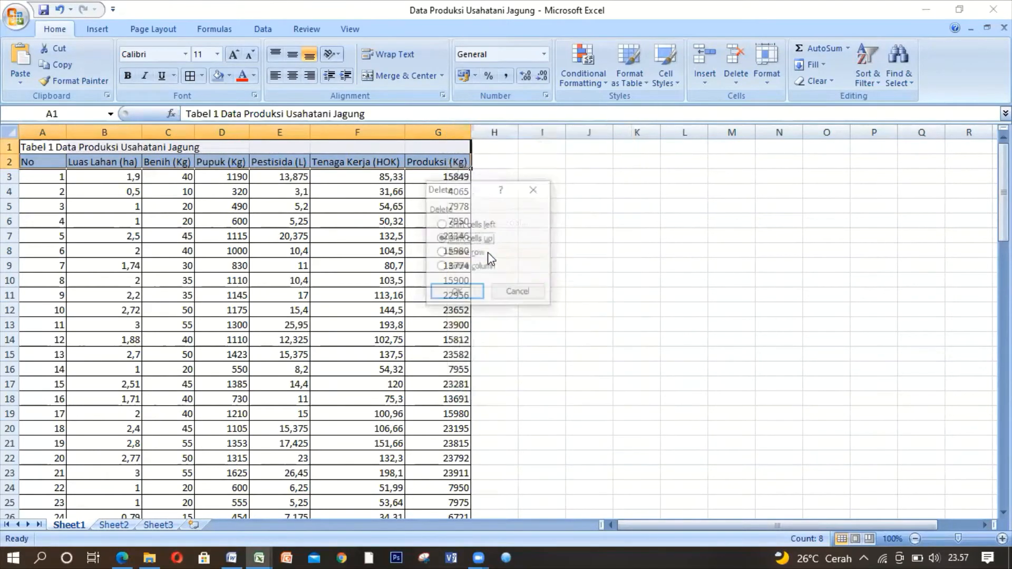
{"action": "left_click", "coordinate": [470, 291]}
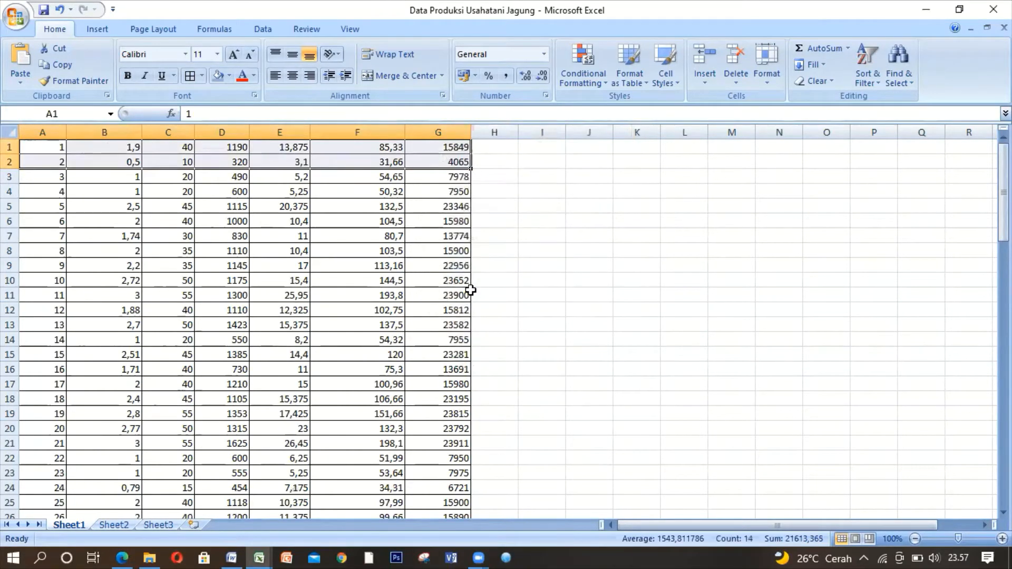
{"action": "left_click", "coordinate": [562, 284]}
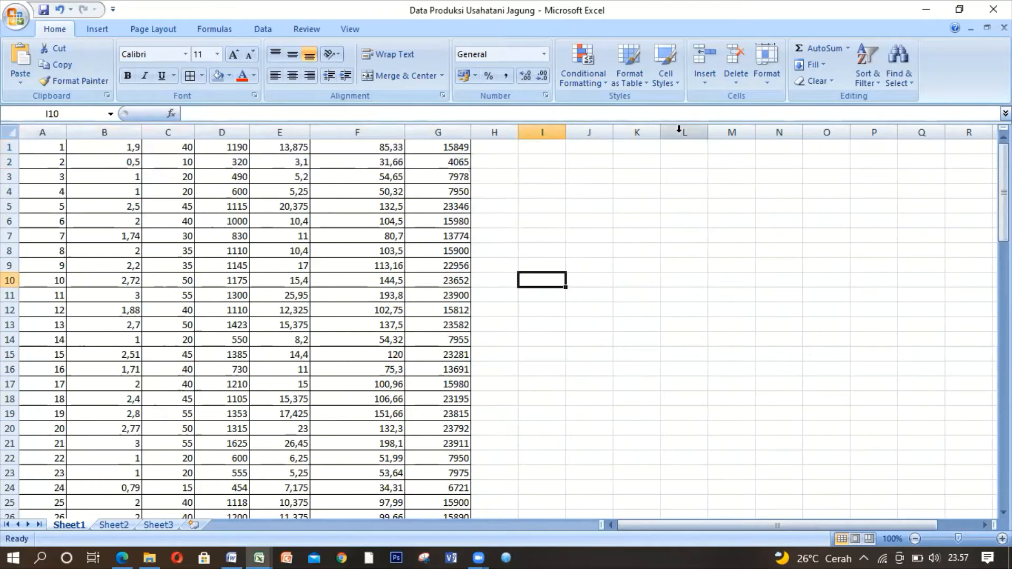
{"action": "mouse_move", "coordinate": [1003, 197]}
{"action": "left_mouse_down"}
{"action": "mouse_move", "coordinate": [1003, 399]}
{"action": "mouse_move", "coordinate": [1003, 200]}
{"action": "left_mouse_up"}
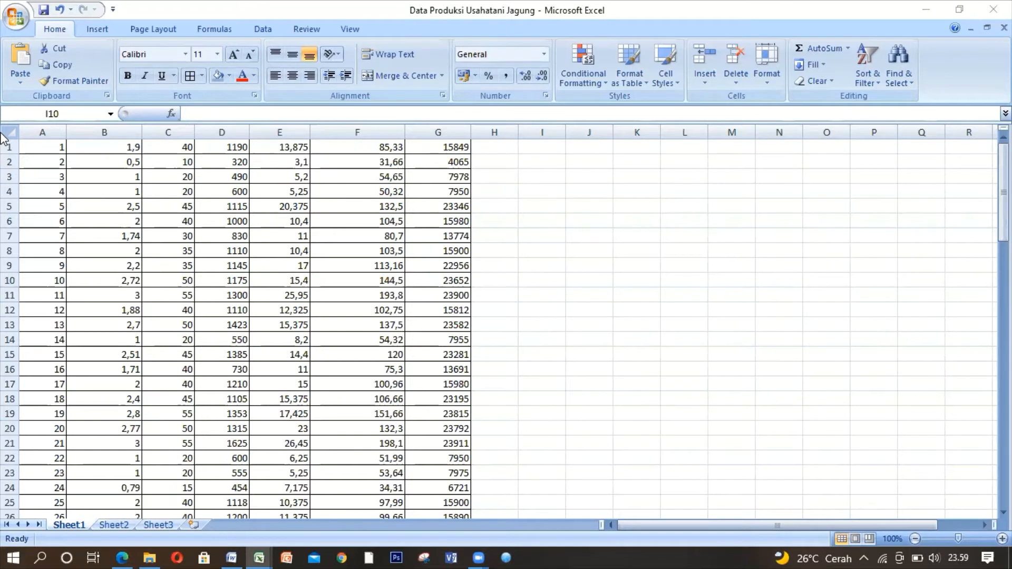
- Check the decimal and thousands separator settings in the advanced Excel options
{"action": "left_click", "coordinate": [18, 22]}
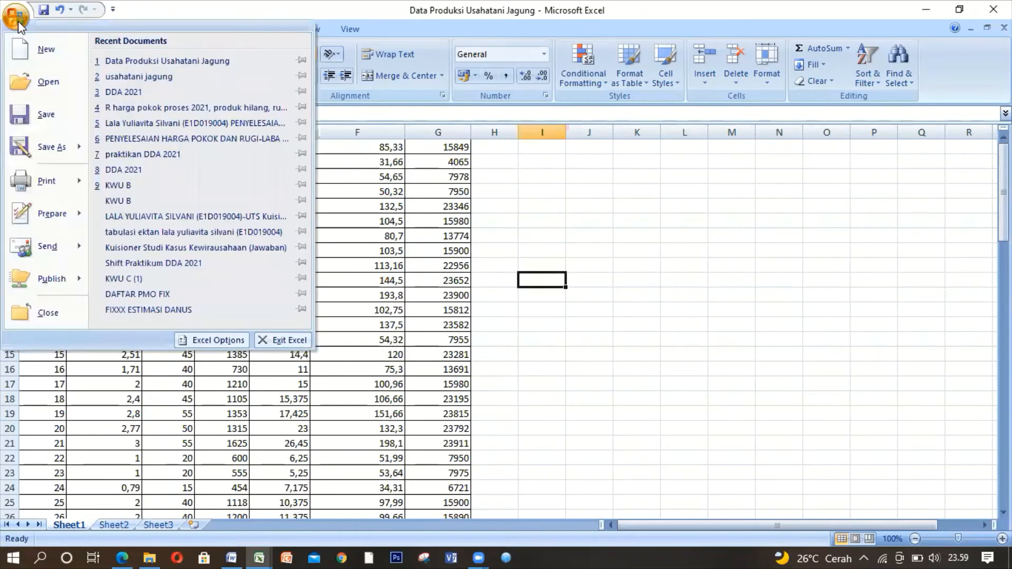
{"action": "left_click", "coordinate": [211, 341]}
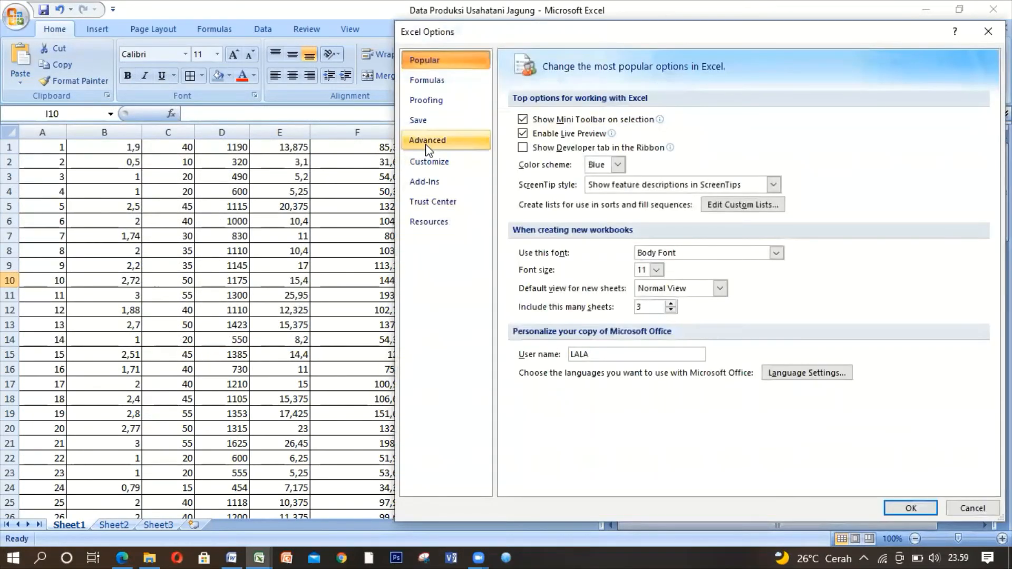
{"action": "left_click", "coordinate": [428, 142]}
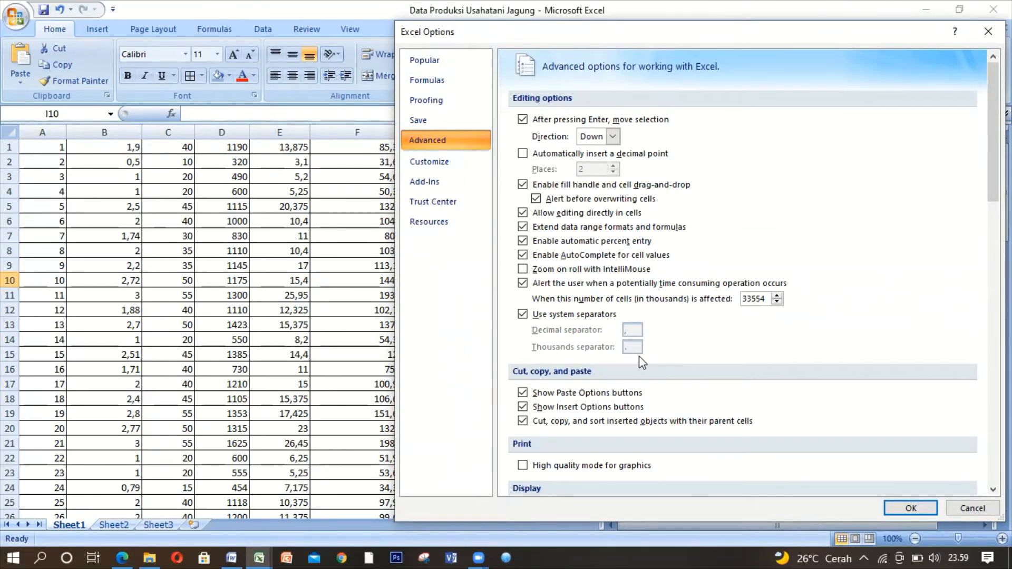
{"action": "left_click", "coordinate": [910, 510]}
{"action": "left_click", "coordinate": [384, 428]}
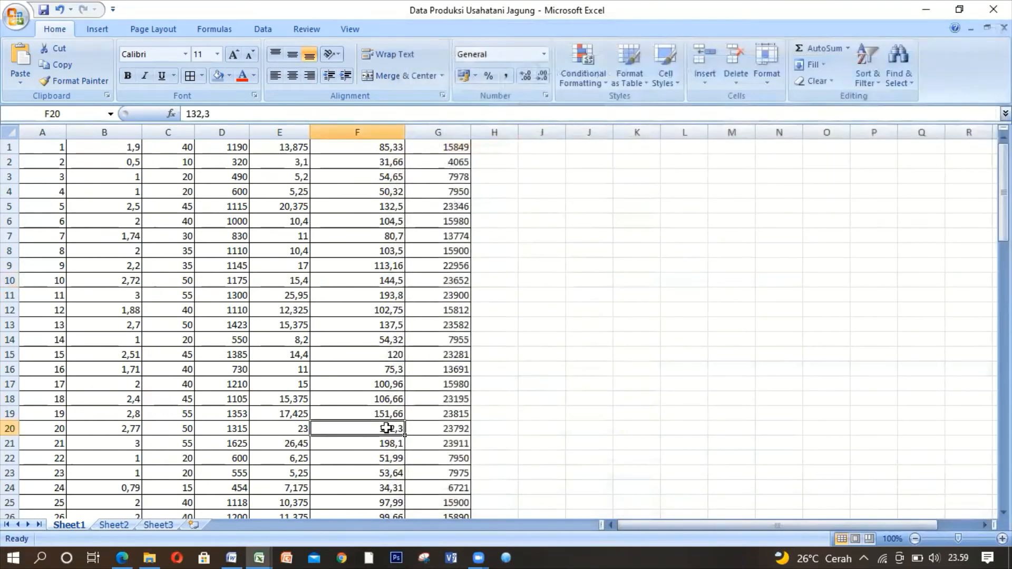
{"action": "mouse_move", "coordinate": [1004, 191]}
{"action": "left_mouse_down"}
{"action": "mouse_move", "coordinate": [1004, 248]}
{"action": "mouse_move", "coordinate": [1004, 190]}
{"action": "left_mouse_up"}
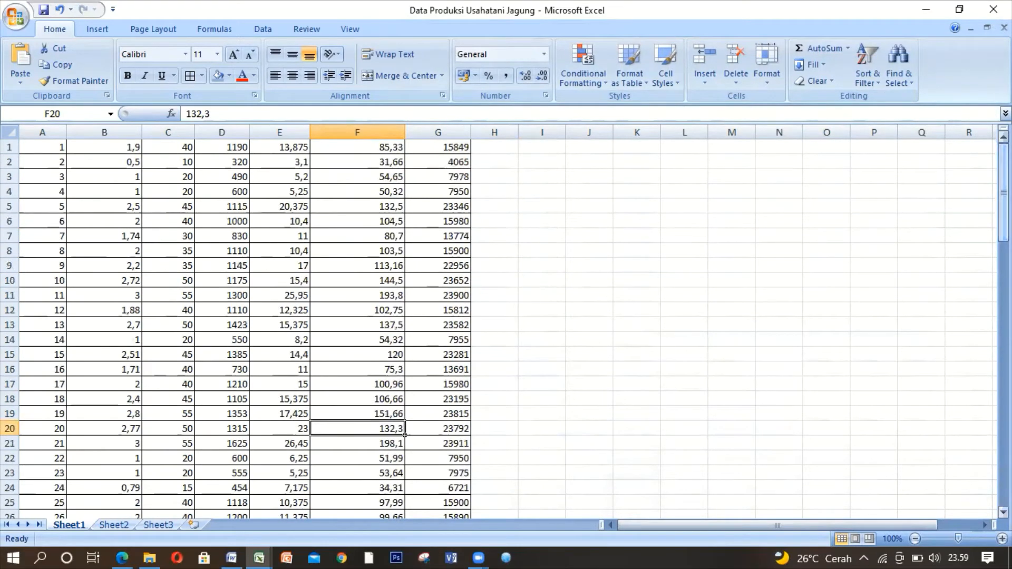
{"action": "left_click", "coordinate": [358, 189]}
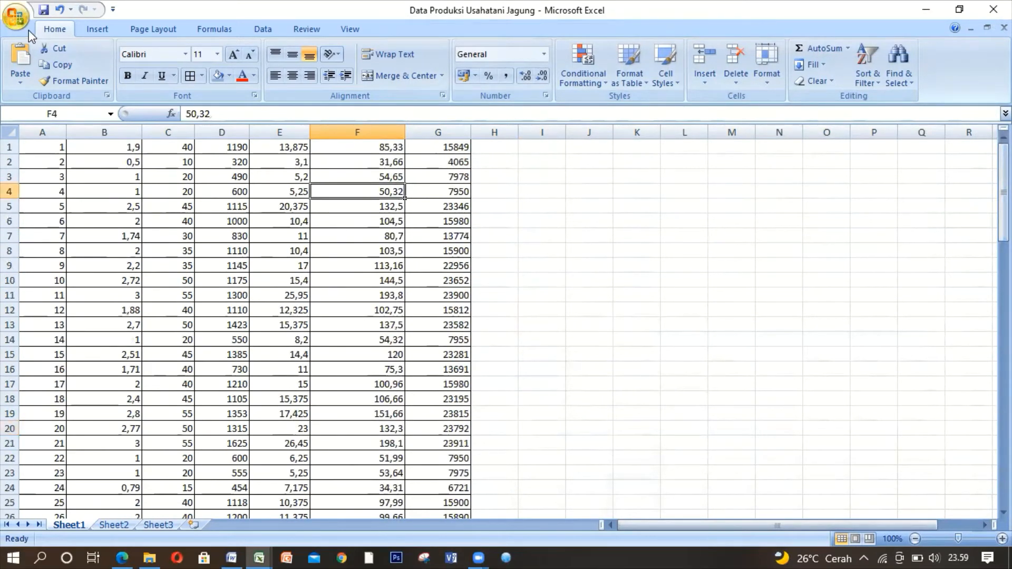
- Save the active sheet as "Data Produksi Usahatani Jagung" in DIF (Data Interchange Format) in the Ekonometrika folder
{"action": "left_click", "coordinate": [14, 23]}
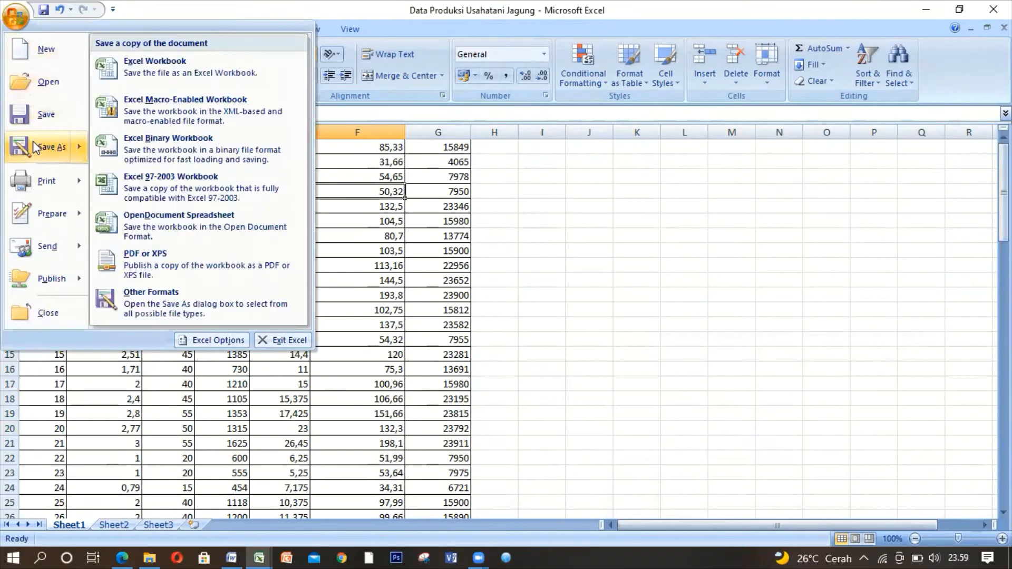
{"action": "left_click", "coordinate": [48, 147]}
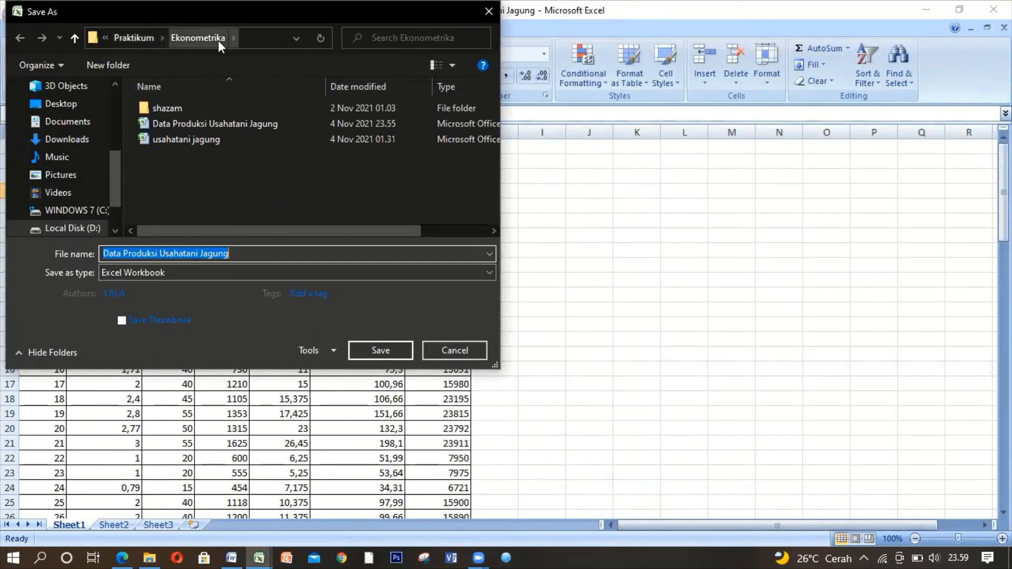
{"action": "left_click", "coordinate": [488, 273]}
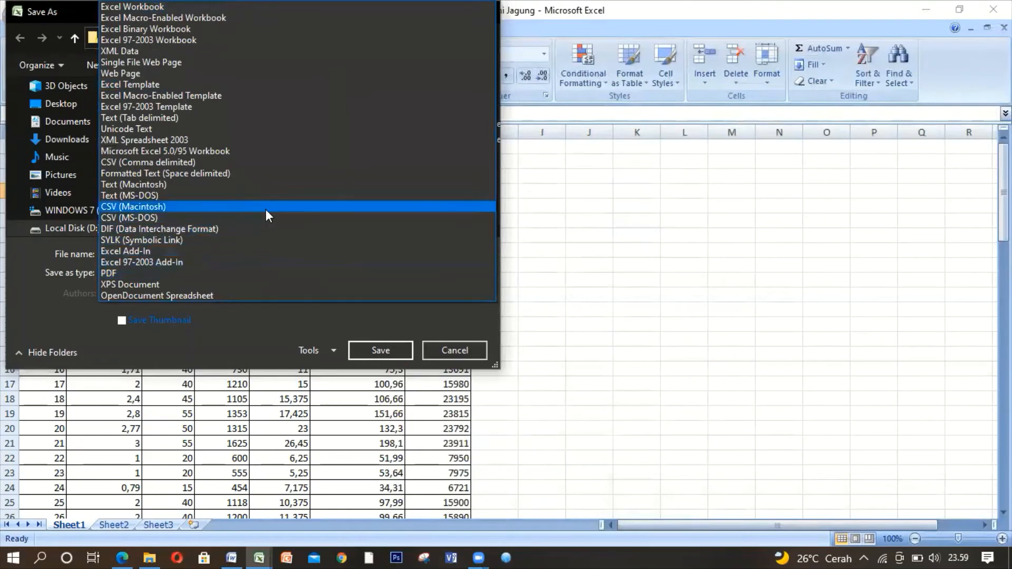
{"action": "left_click", "coordinate": [255, 229]}
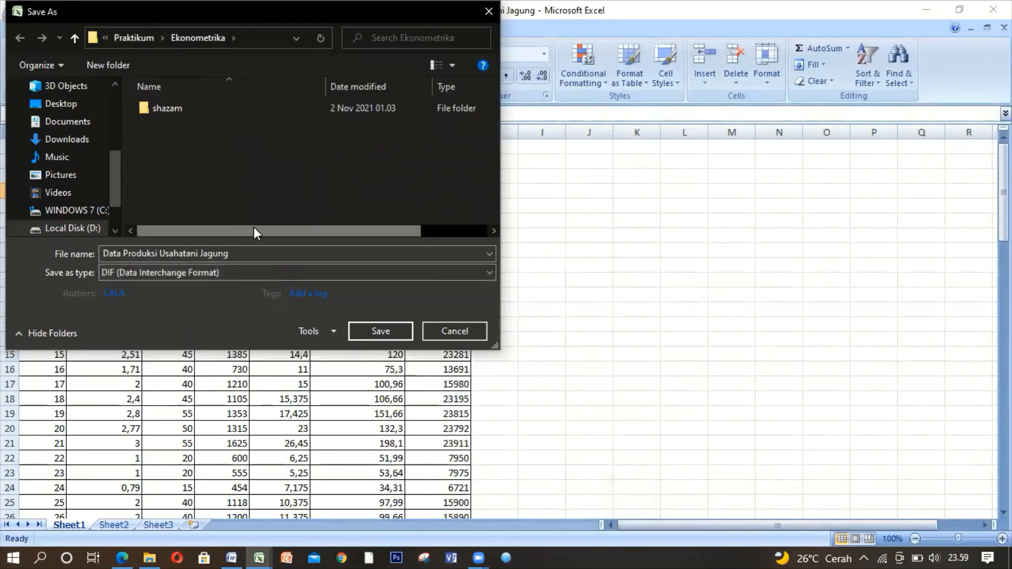
{"action": "left_click", "coordinate": [381, 331]}
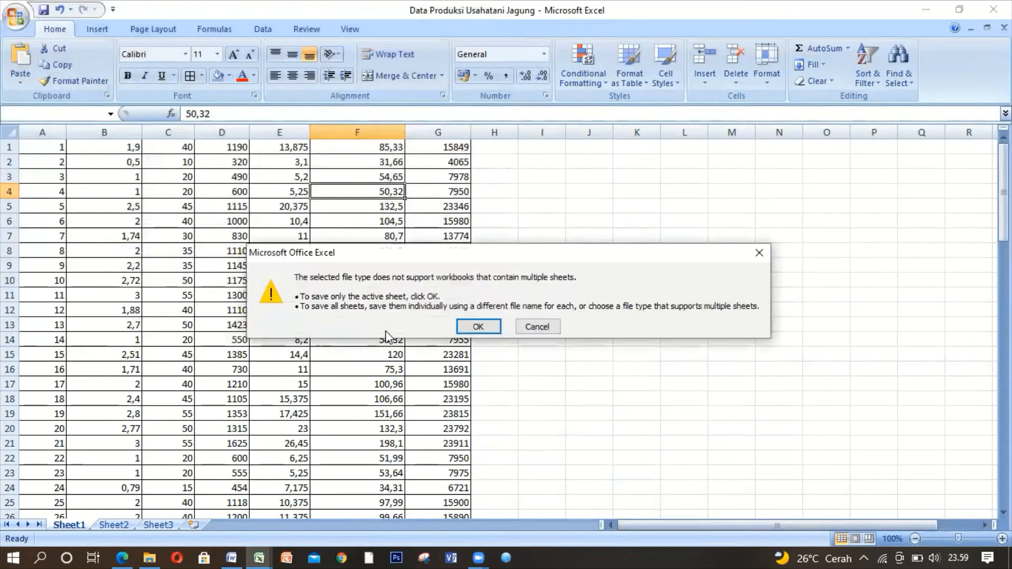
{"action": "left_click", "coordinate": [479, 327]}
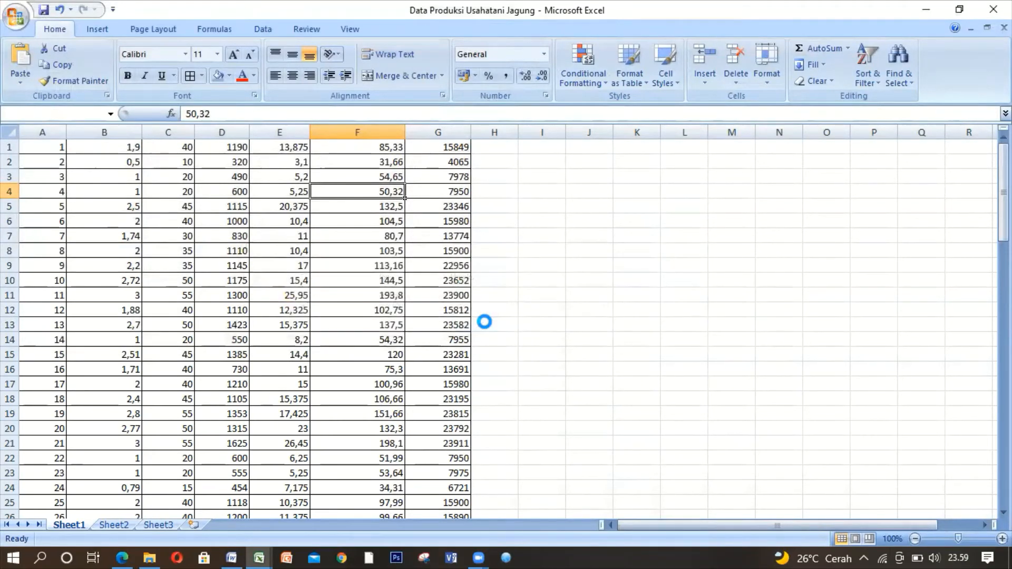
{"action": "left_click", "coordinate": [438, 336]}
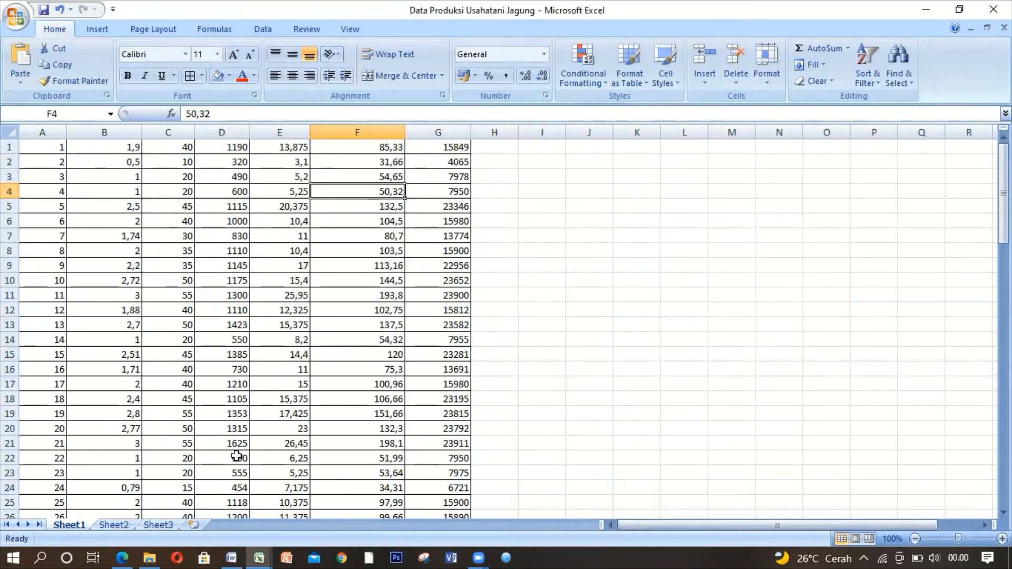
- Switch to File Explorer to check the DIF file in the Ekonometrika folder, and return to the Excel workbook
{"action": "left_click", "coordinate": [153, 546]}
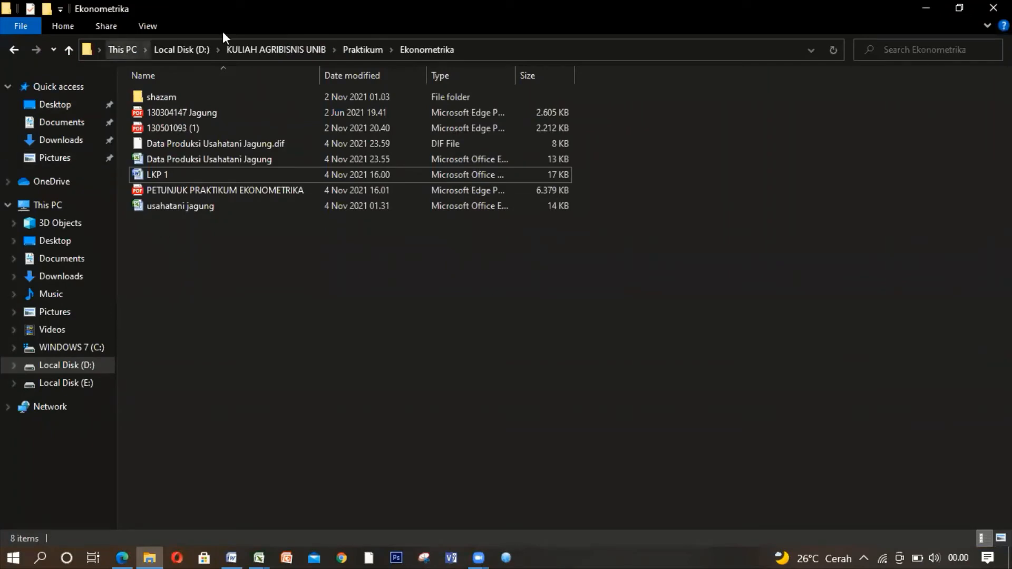
{"action": "left_click", "coordinate": [168, 148]}
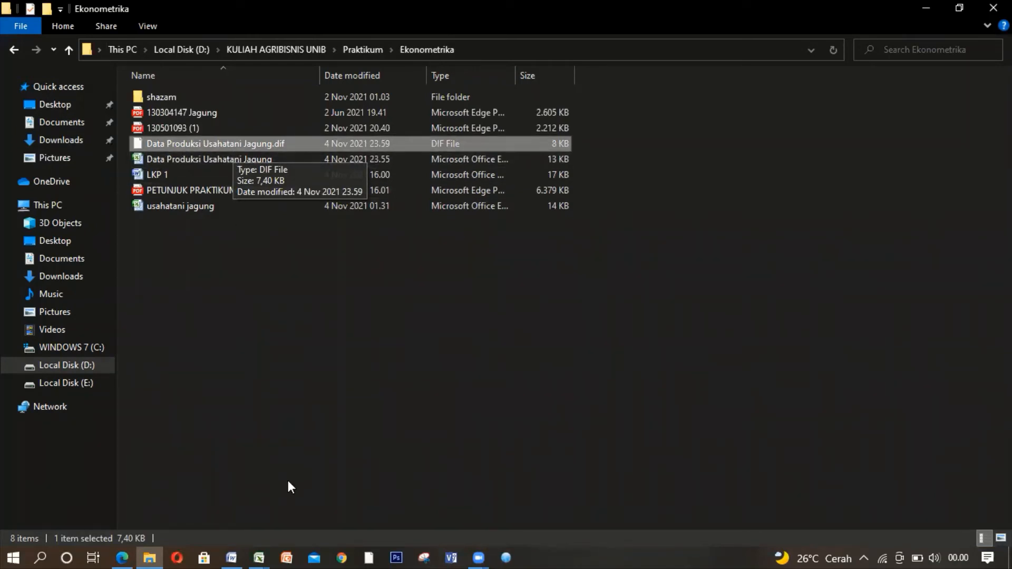
{"action": "mouse_move", "coordinate": [265, 548]}
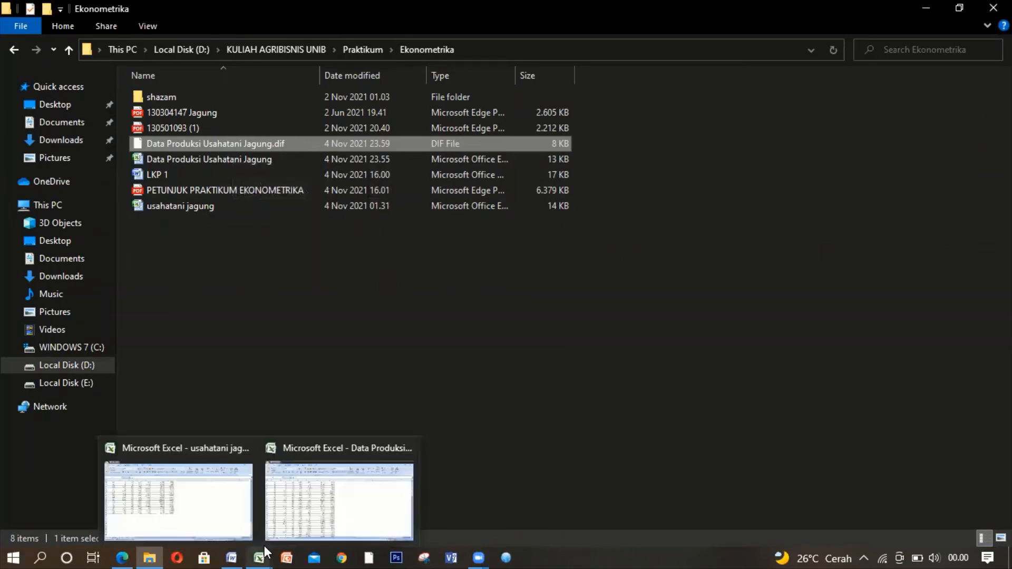
{"action": "left_click", "coordinate": [284, 526]}
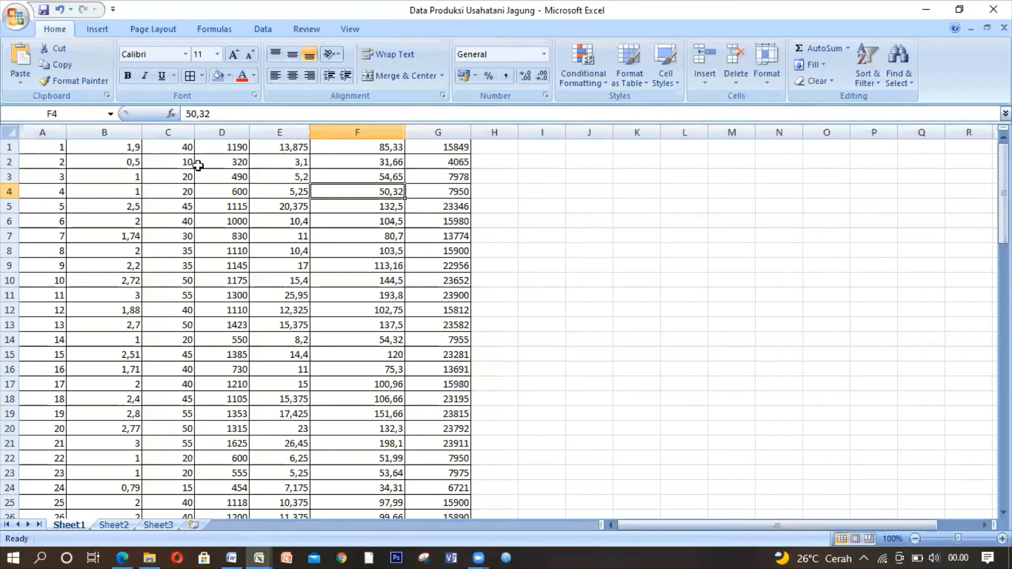
- Open Data Produksi Usahatani Jagung.dif from the Ekonometrika folder as a Data Interchange Format file, agreeing to reopen it
{"action": "left_click", "coordinate": [199, 162]}
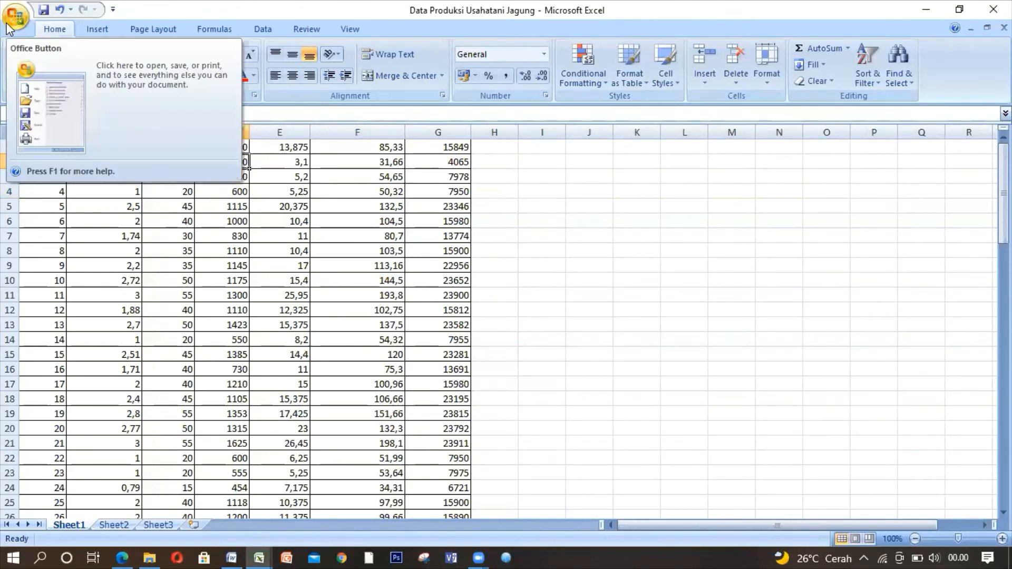
{"action": "left_click", "coordinate": [9, 22]}
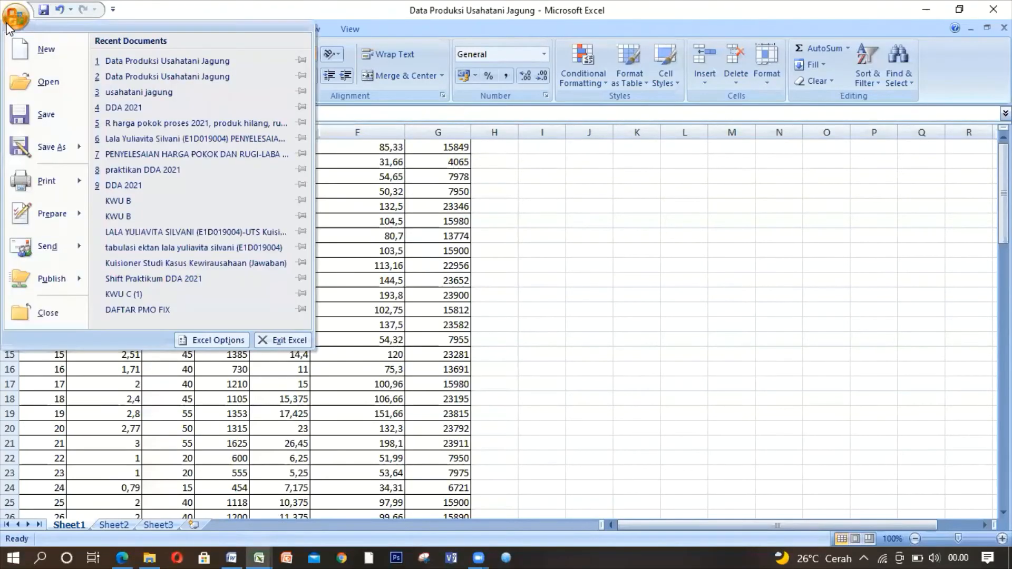
{"action": "left_click", "coordinate": [29, 77]}
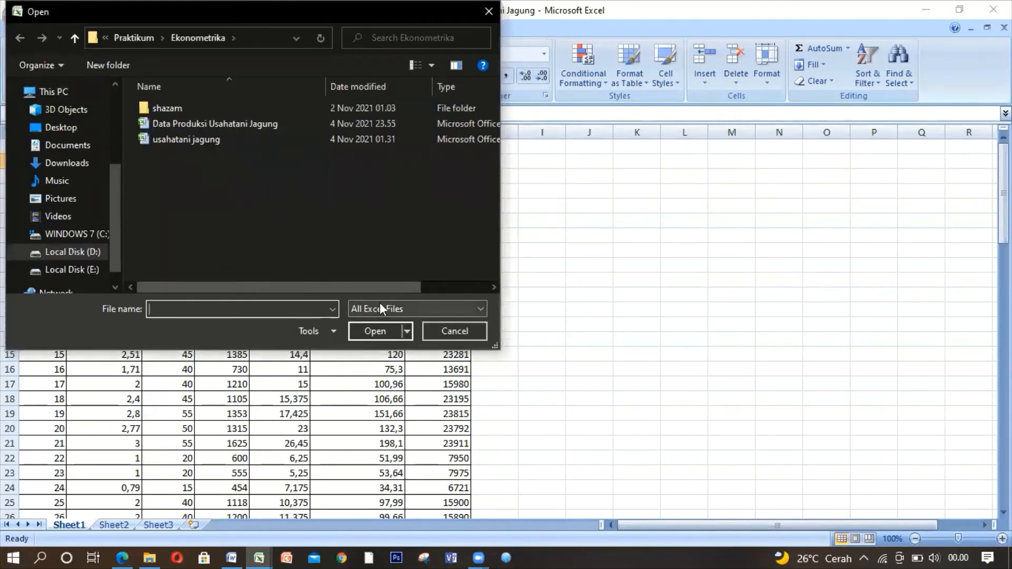
{"action": "left_click", "coordinate": [441, 310]}
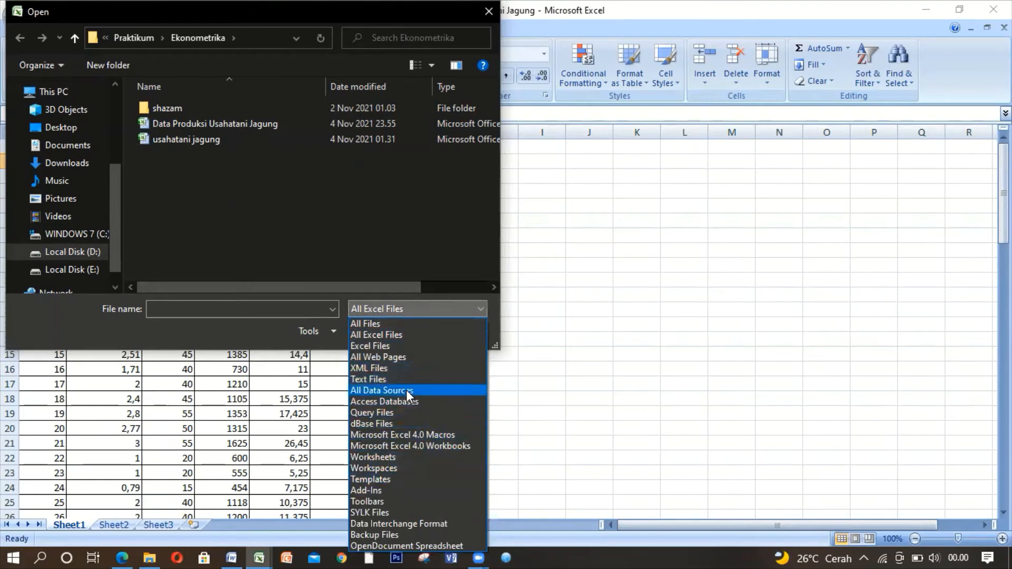
{"action": "left_click", "coordinate": [398, 524]}
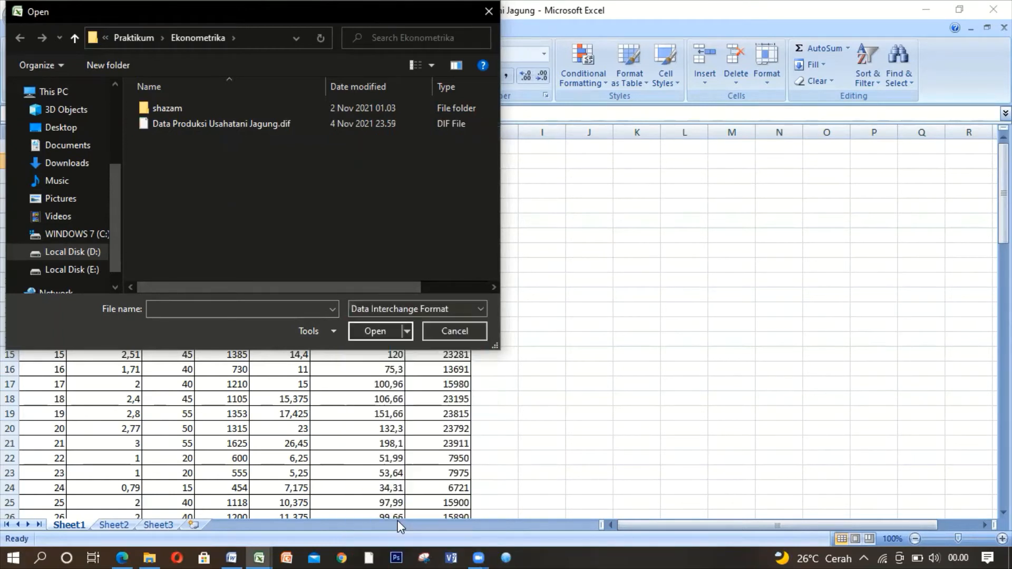
{"action": "left_click", "coordinate": [234, 125]}
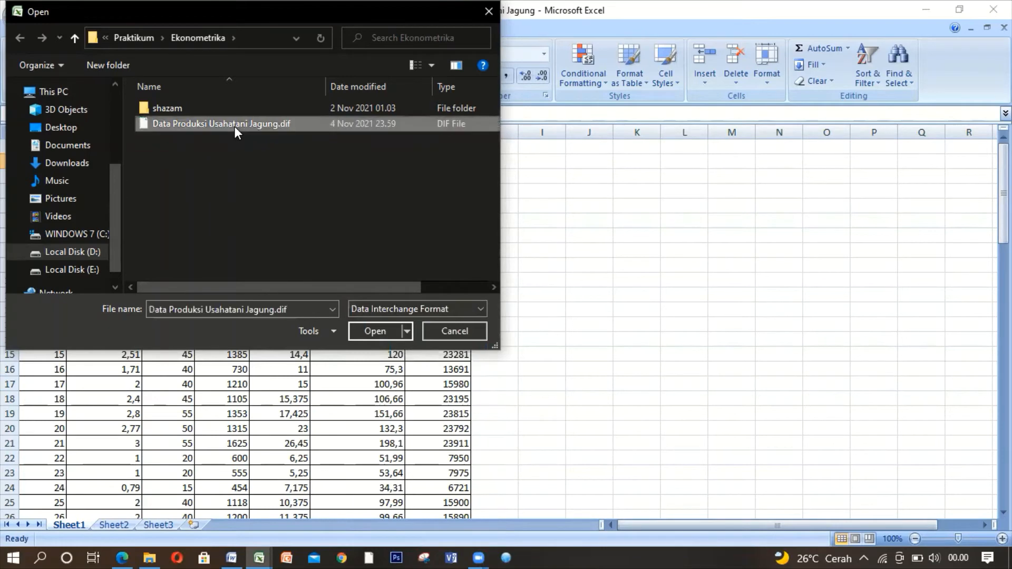
{"action": "left_click", "coordinate": [376, 325]}
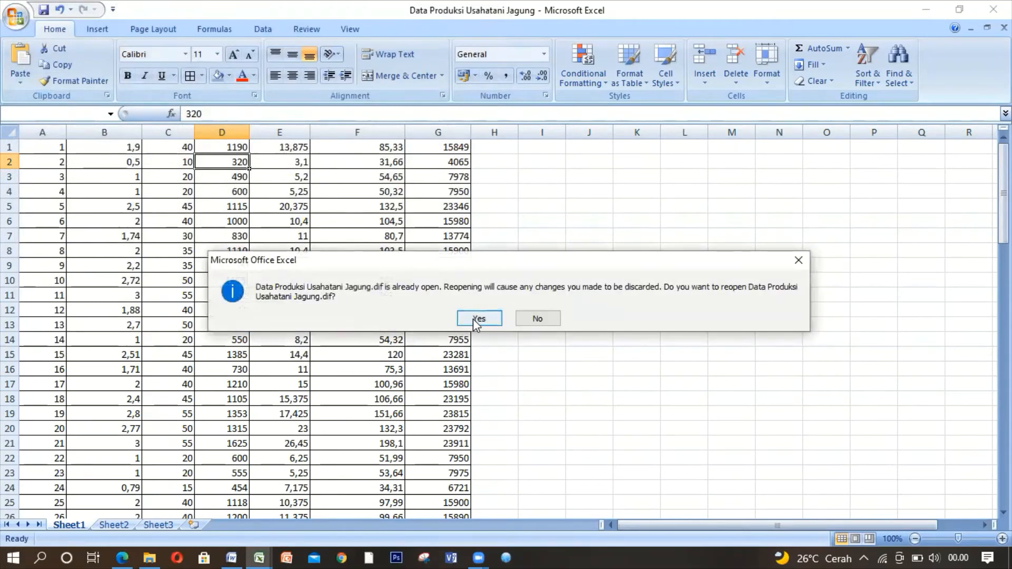
{"action": "left_click", "coordinate": [474, 318]}
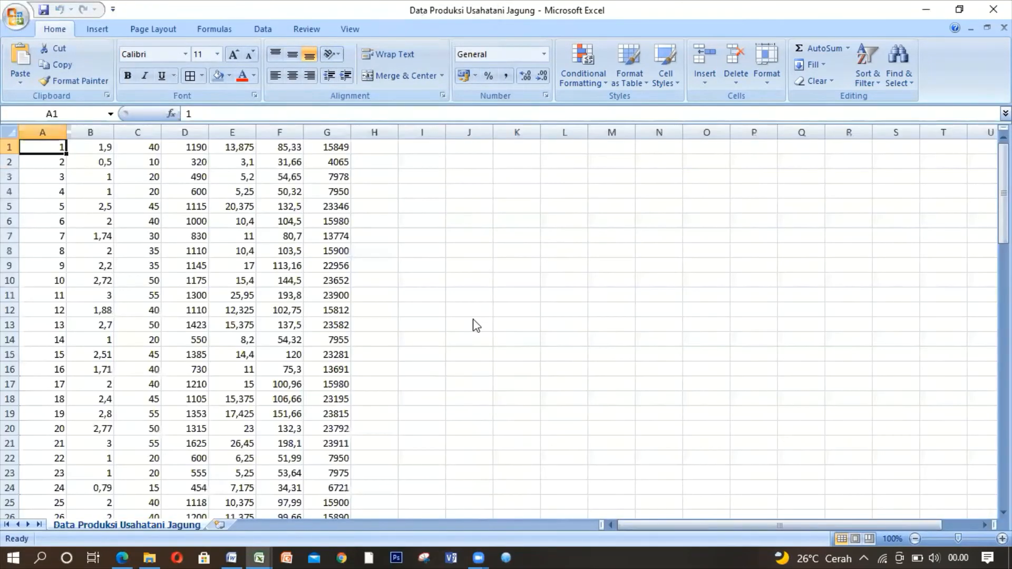
{"action": "left_click", "coordinate": [475, 323]}
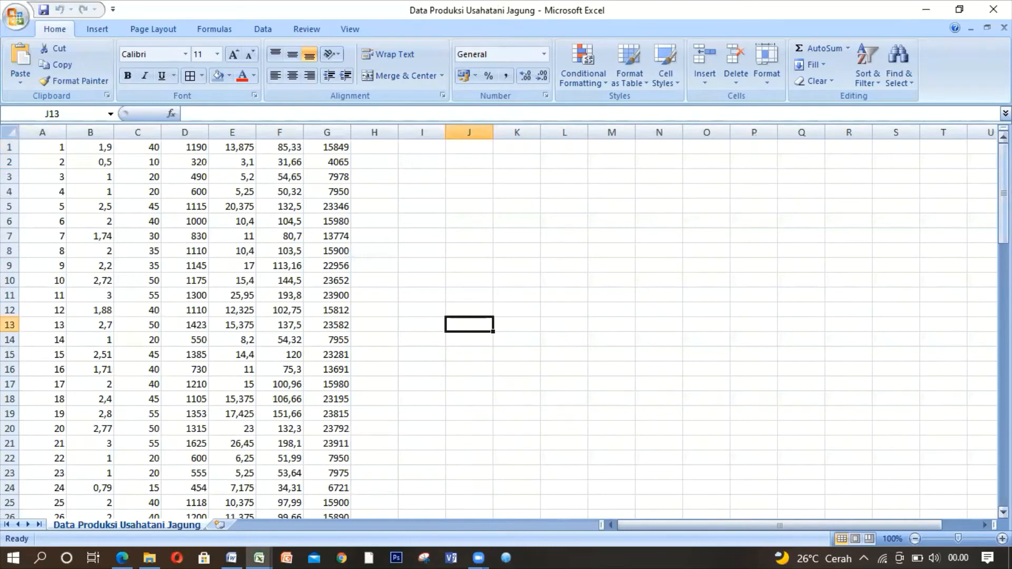
{"action": "mouse_move", "coordinate": [1004, 211]}
{"action": "left_mouse_down"}
{"action": "mouse_move", "coordinate": [1004, 472]}
{"action": "mouse_move", "coordinate": [1004, 211]}
{"action": "left_mouse_up"}
{"action": "left_click", "coordinate": [197, 265]}
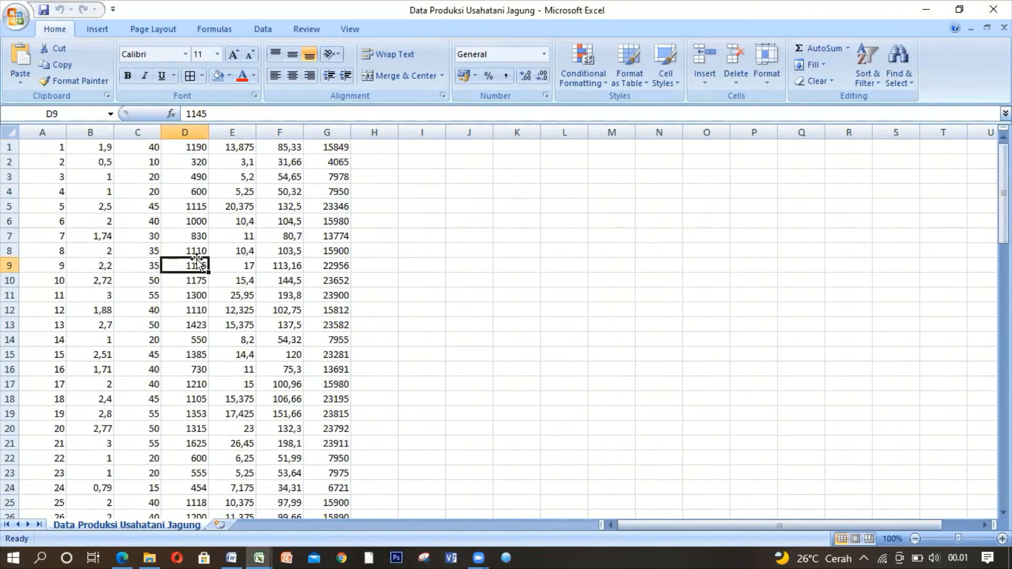
{"action": "left_click", "coordinate": [273, 221]}
{"action": "left_click_drag", "start_coordinate": [1003, 219], "coordinate": [1004, 192]}
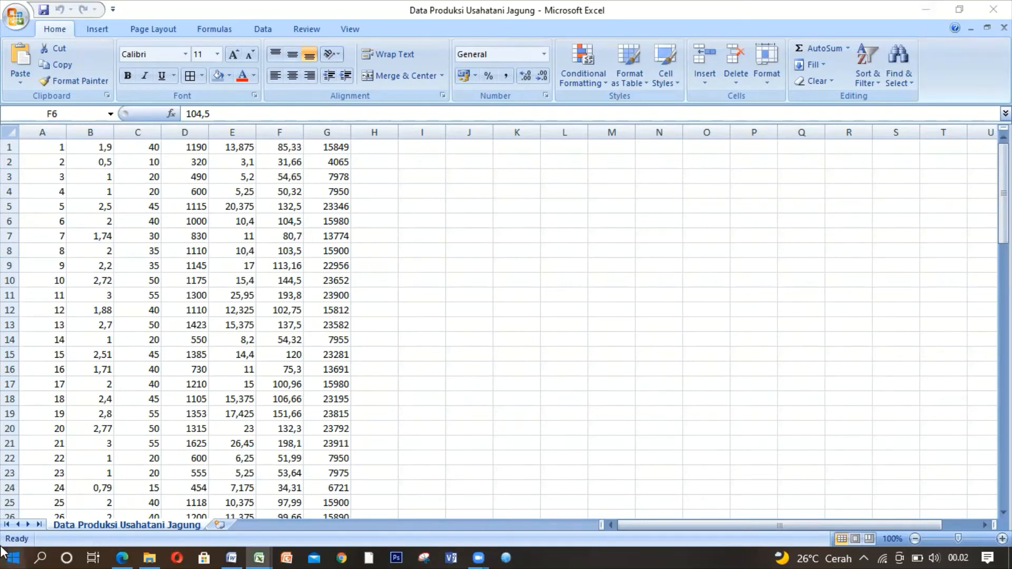
- Switch to the LKP 1 document in Word and review the steps for preparing the research data in Excel for Shazam
{"action": "left_click", "coordinate": [221, 546]}
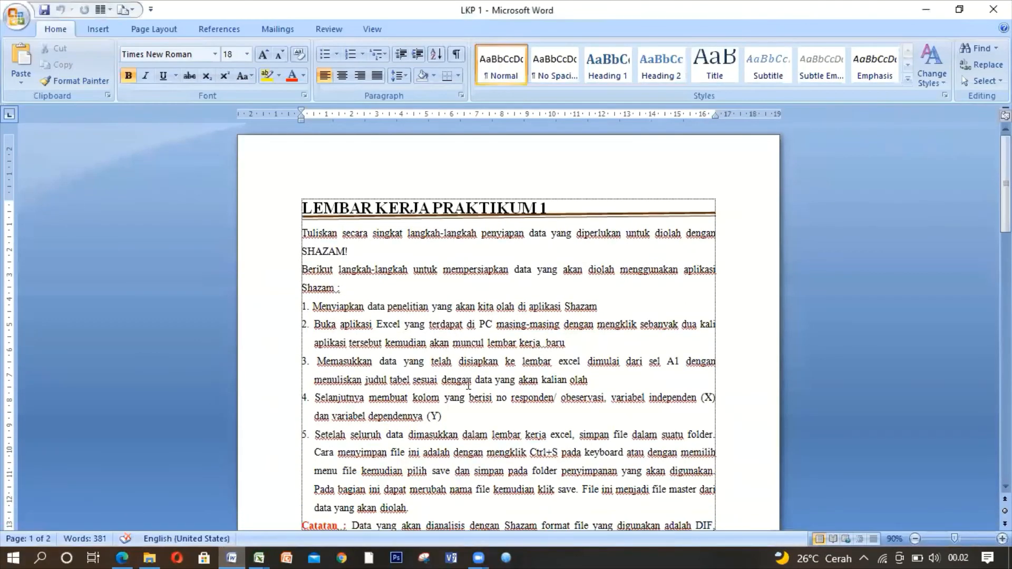
{"action": "left_click", "coordinate": [488, 374]}
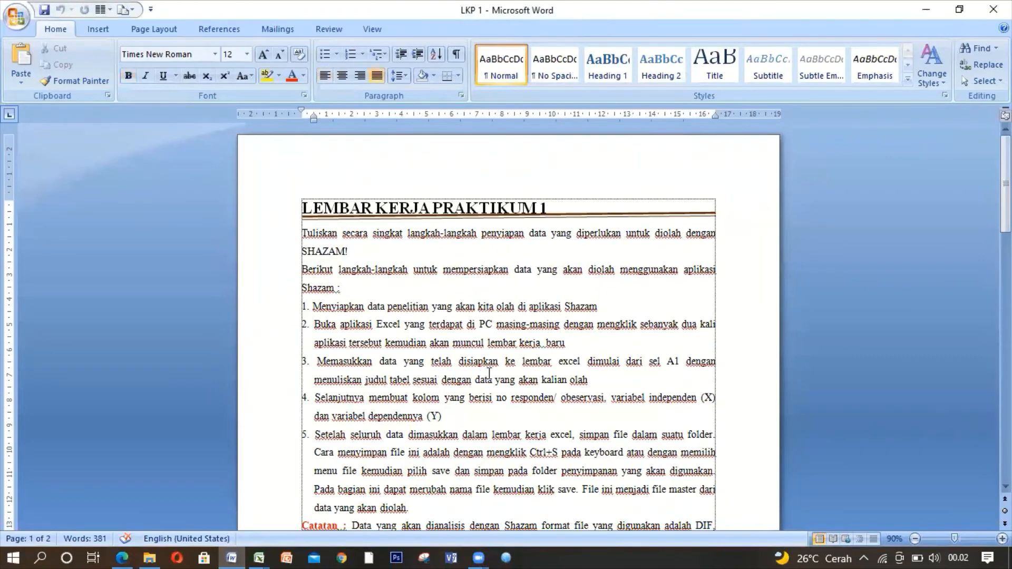
{"action": "scroll", "coordinate": [489, 373], "scroll_direction": "down", "scroll_amount": 1}
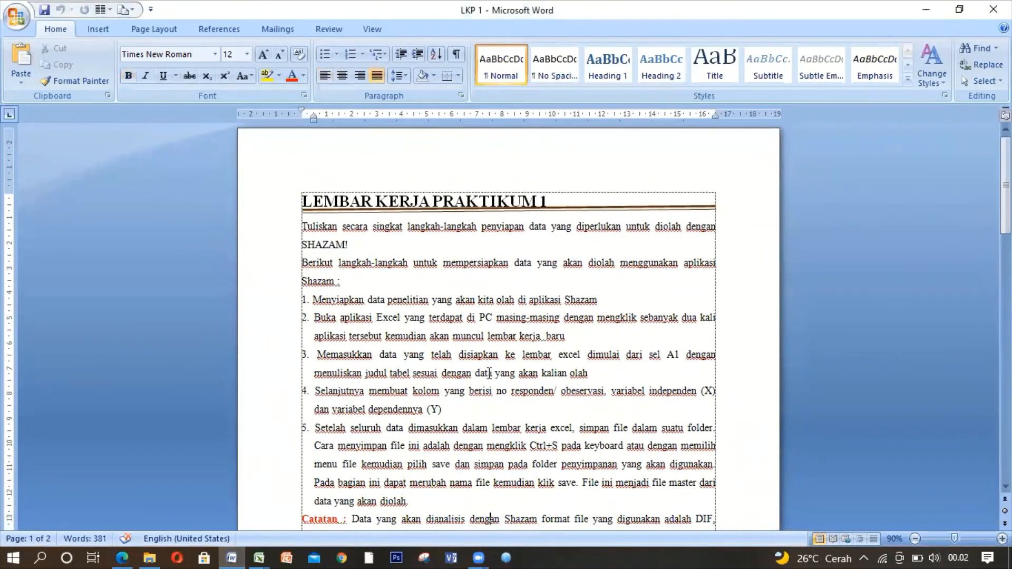
{"action": "key", "text": "Down"}
{"action": "key", "text": "Down"}
{"action": "key", "text": "Down"}
{"action": "key", "text": "Down"}
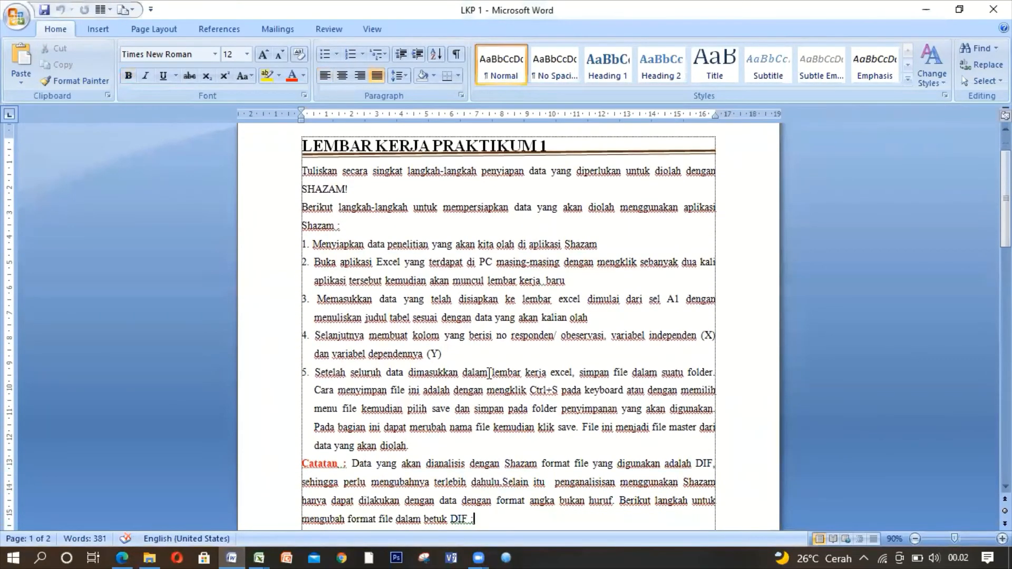
{"action": "key", "text": "Down"}
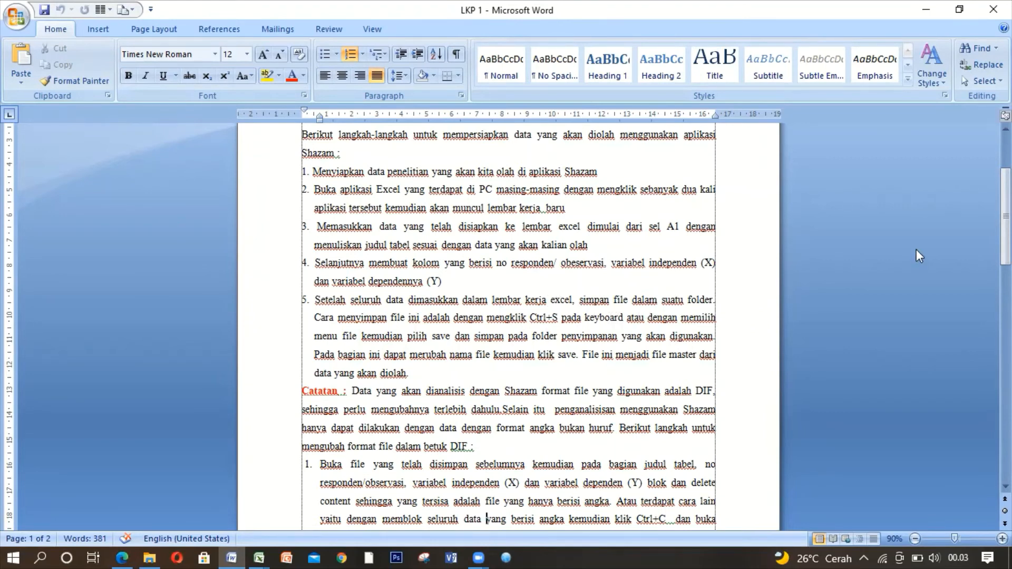
- Read through the note's numbered steps on converting the data file to DIF format and reopening it in Excel
{"action": "left_click_drag", "start_coordinate": [1006, 217], "coordinate": [1006, 225]}
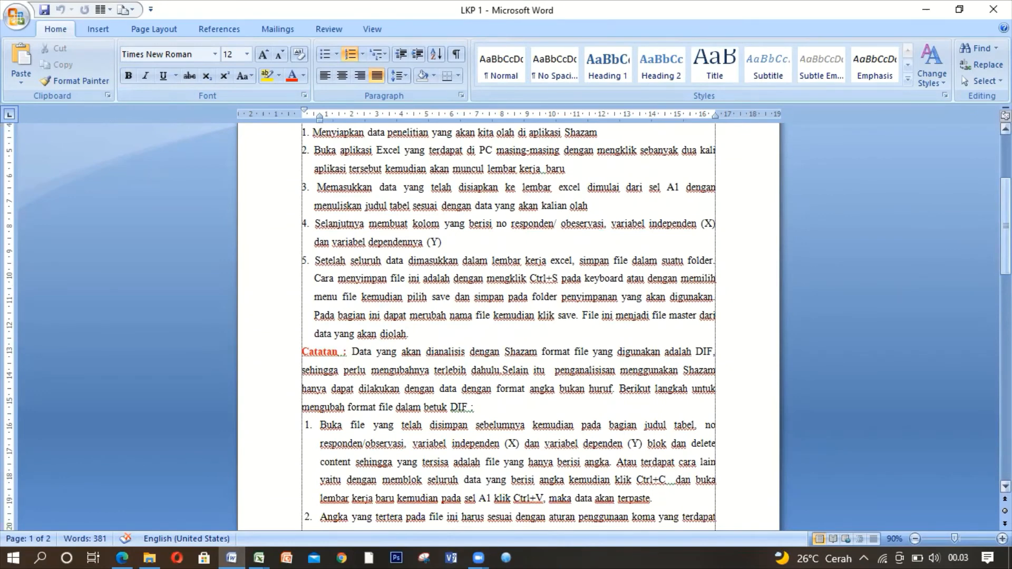
{"action": "left_click_drag", "start_coordinate": [1006, 246], "coordinate": [1006, 282]}
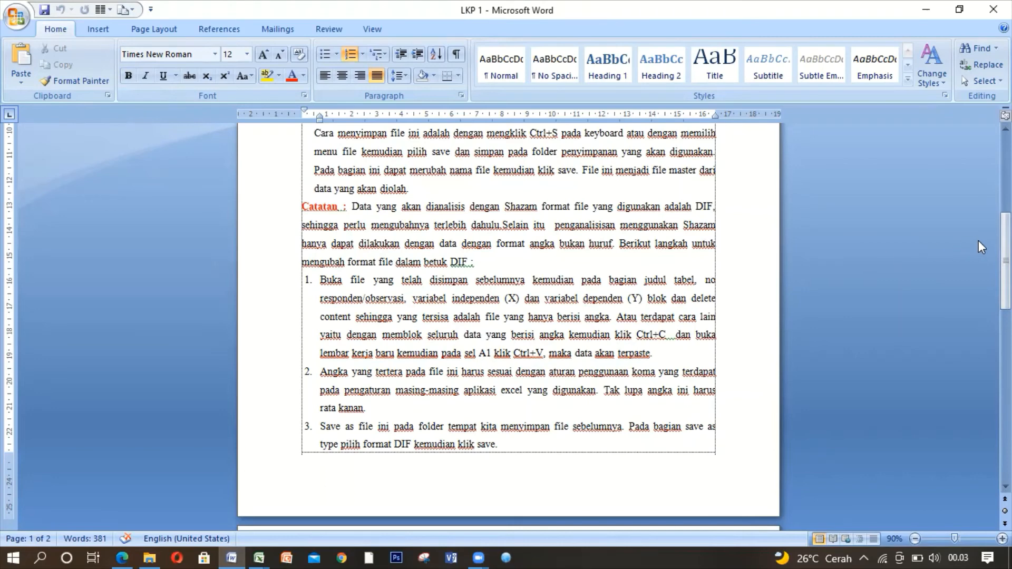
{"action": "left_click_drag", "start_coordinate": [1006, 261], "coordinate": [1006, 274]}
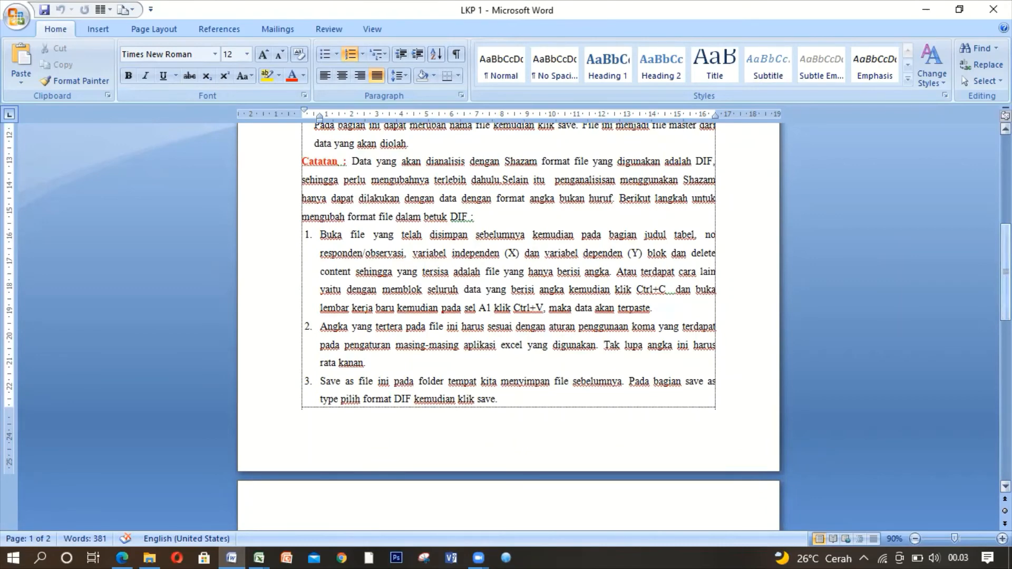
{"action": "left_click_drag", "start_coordinate": [1006, 273], "coordinate": [1006, 288]}
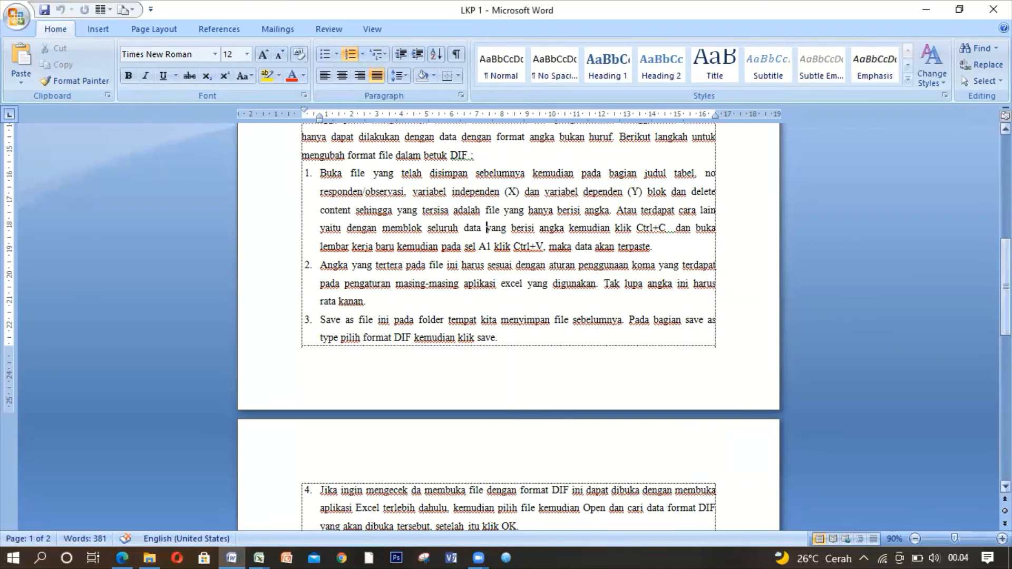
{"action": "left_click_drag", "start_coordinate": [1006, 309], "coordinate": [1006, 330]}
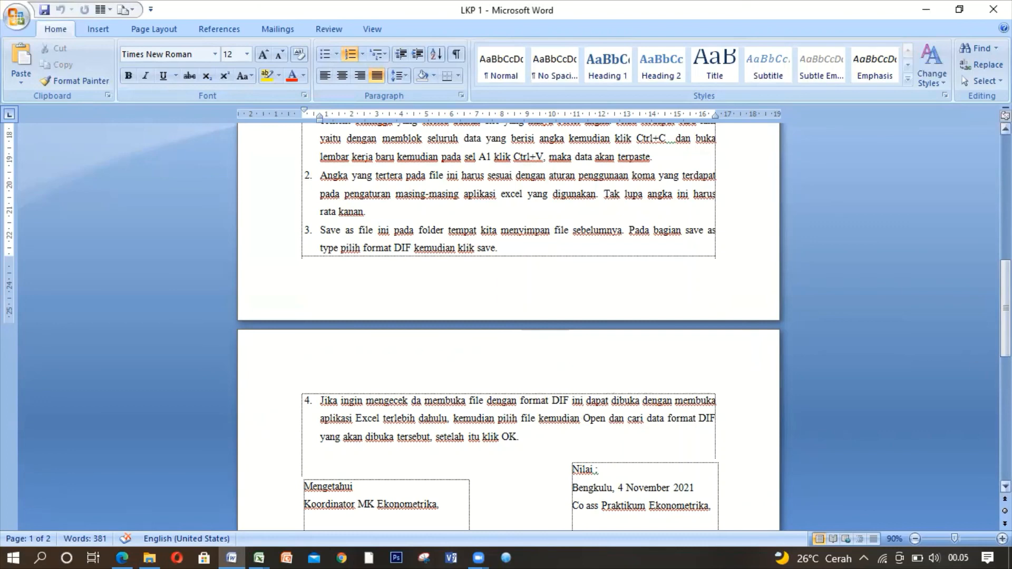
{"action": "left_click_drag", "start_coordinate": [1005, 311], "coordinate": [1006, 334]}
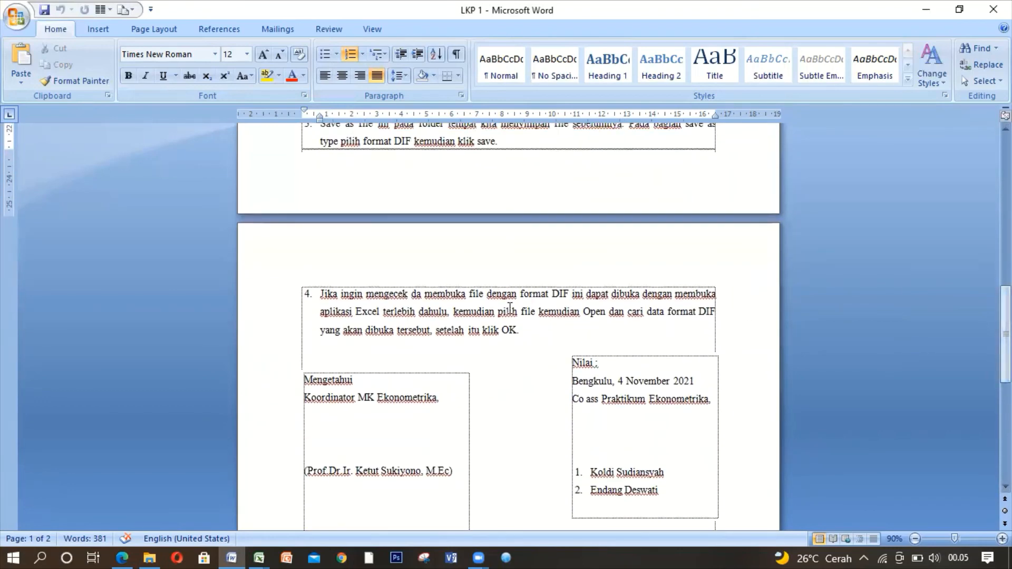